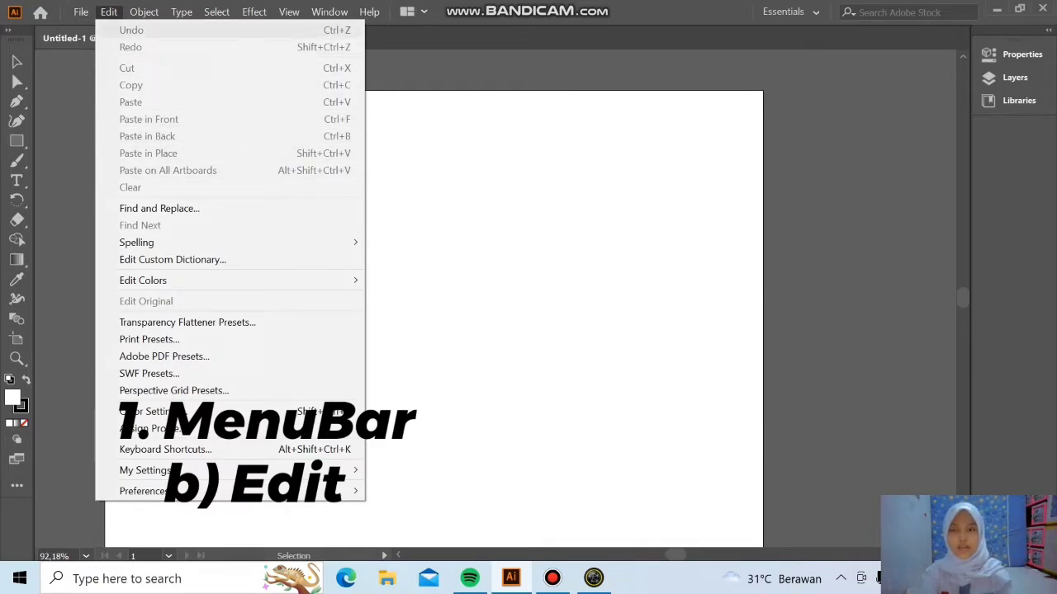
Step: Review the available object commands, such as arranging, grouping, slices, paths, shapes and patterns
key(Right)
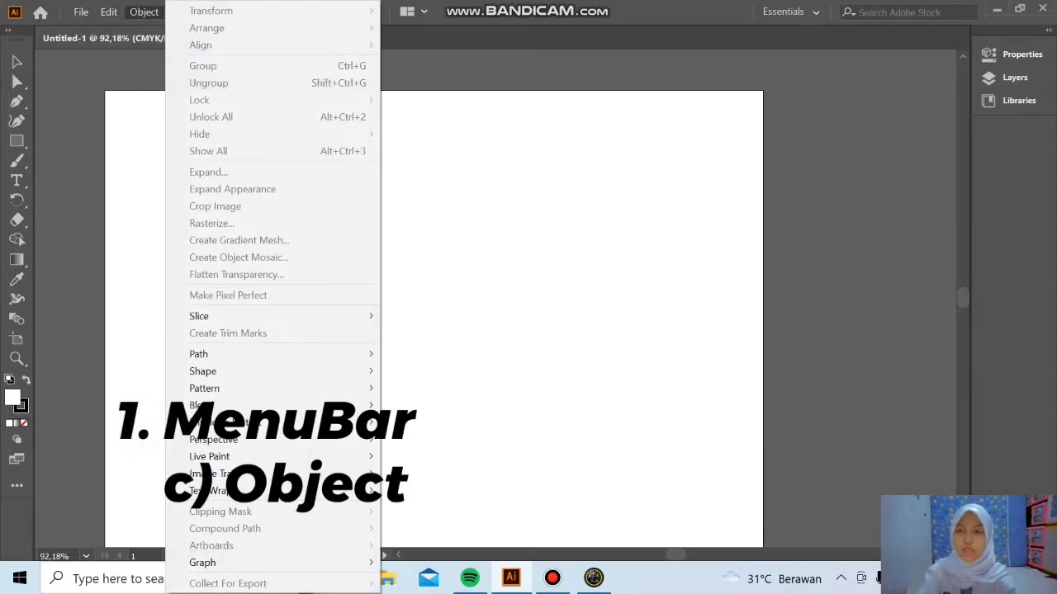
key(Down)
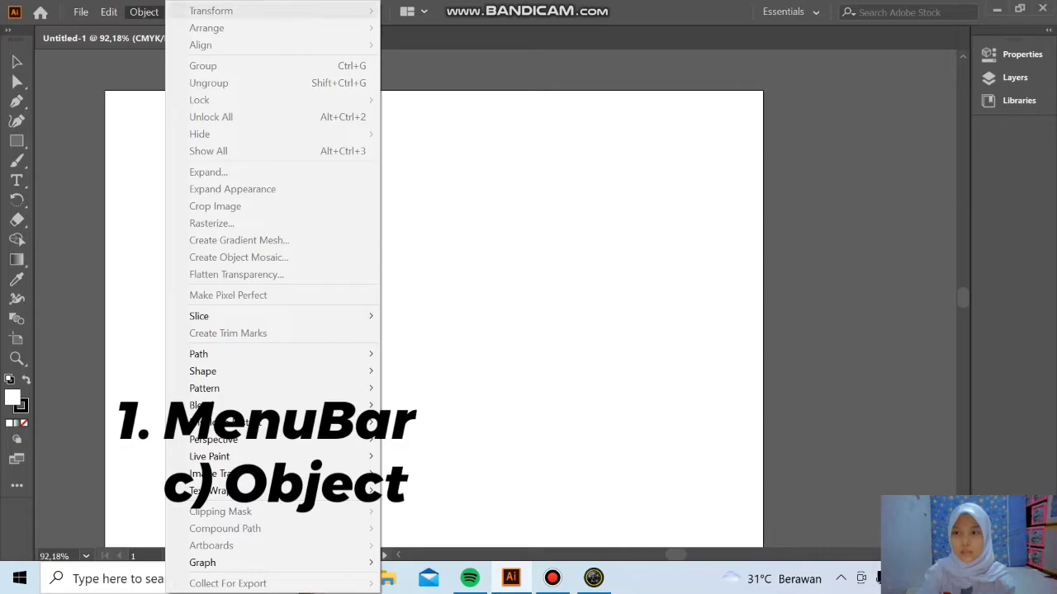
key(Down)
key(Down)
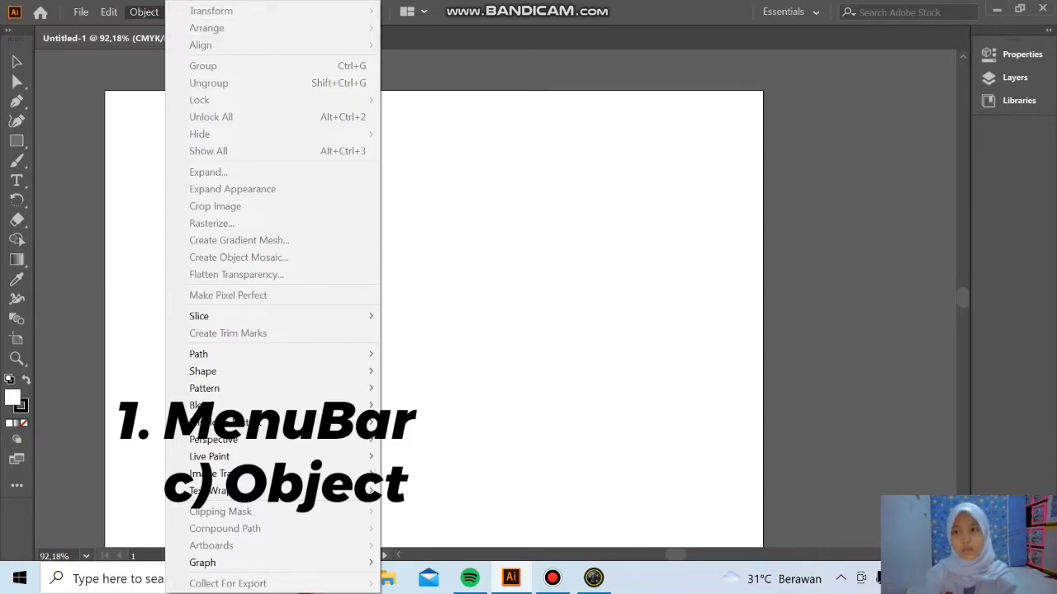
key(Escape)
key(Escape)
Step: Look through the text commands, including the list of fonts and the preset text sizes
key(alt+t)
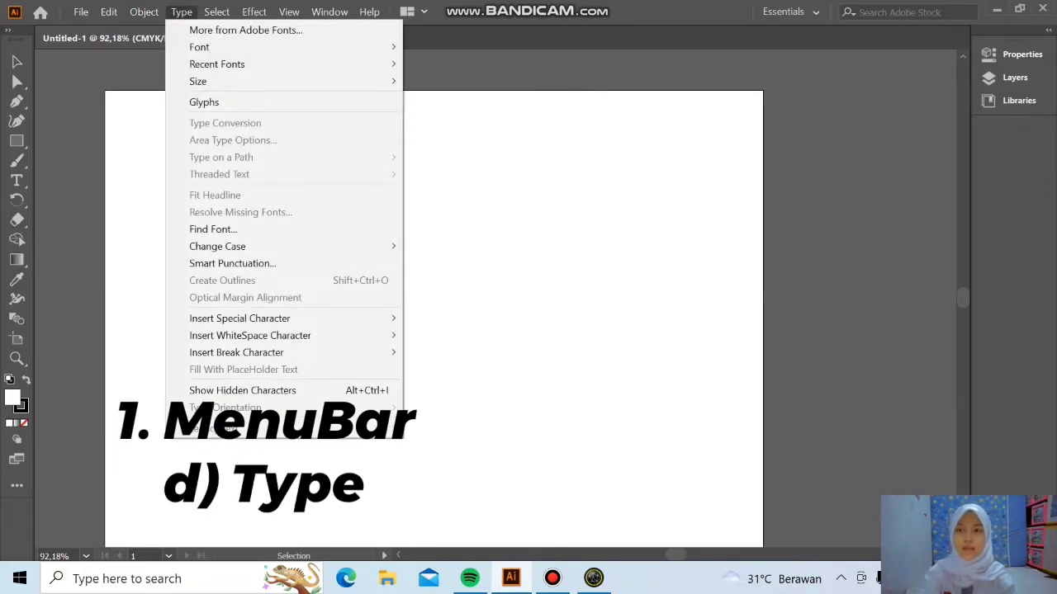
key(Down)
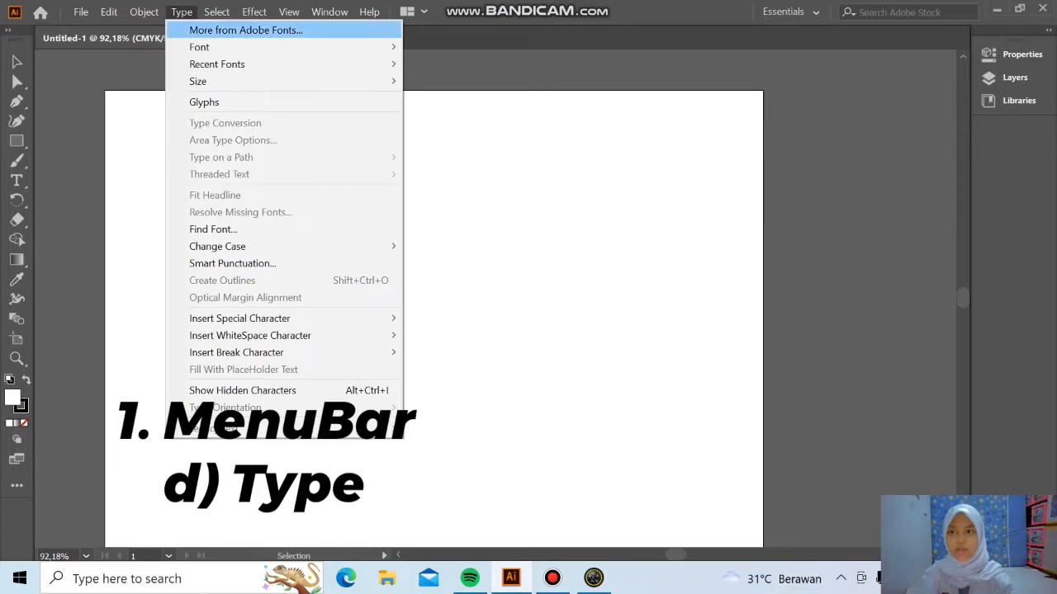
key(Down)
key(Right)
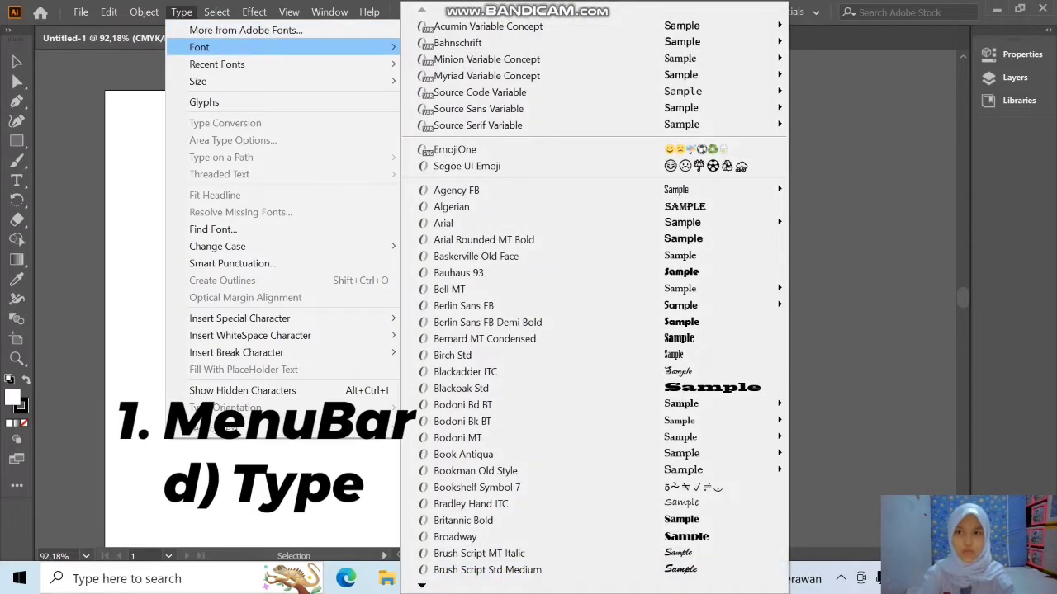
key(Down)
key(Down)
key(Right)
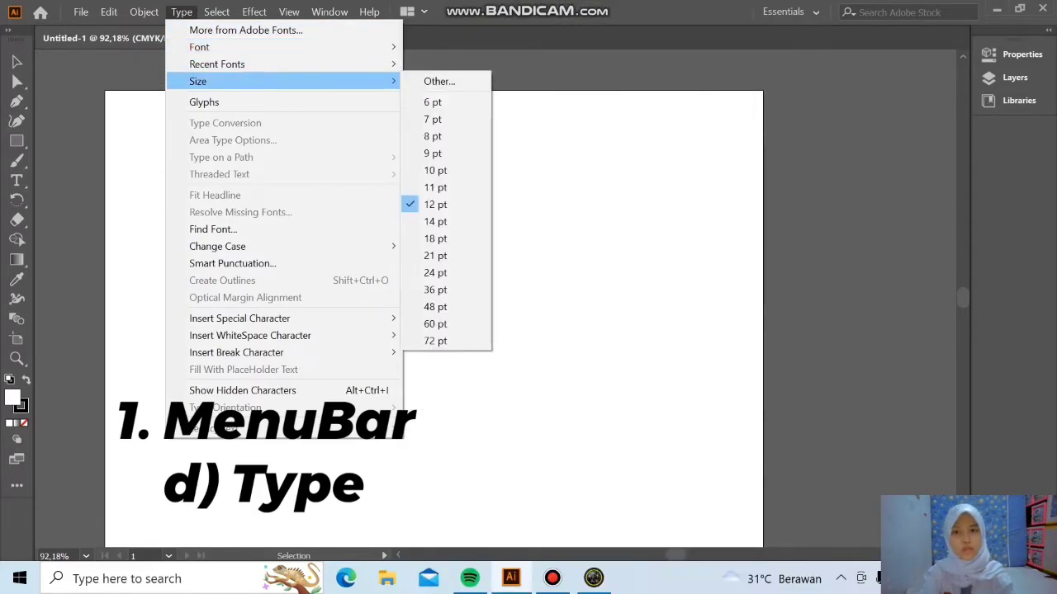
key(Up)
key(Up)
Step: Review the available selection, effect and view commands
key(Right)
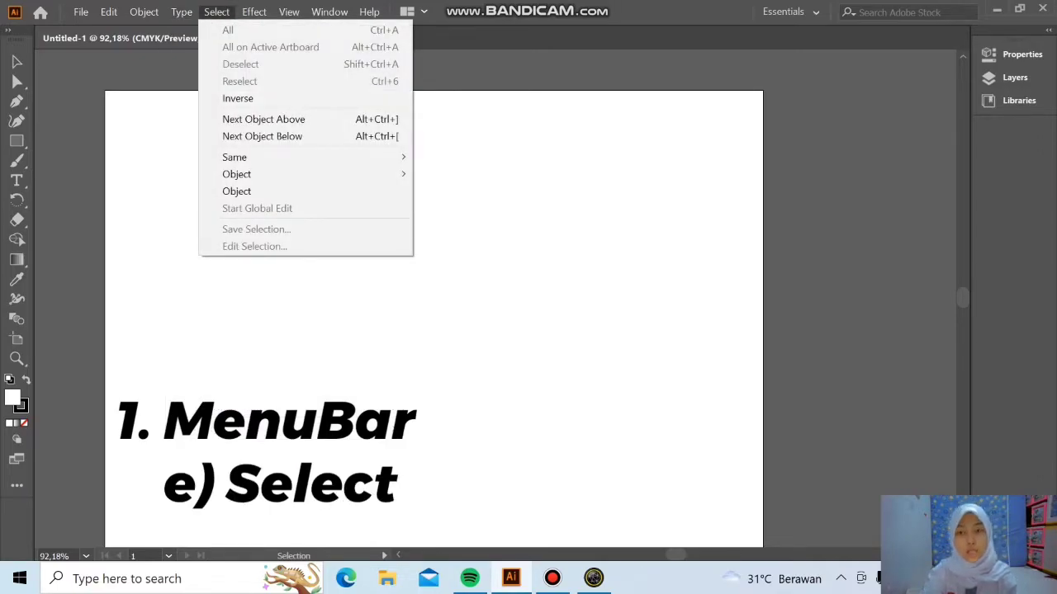
key(Right)
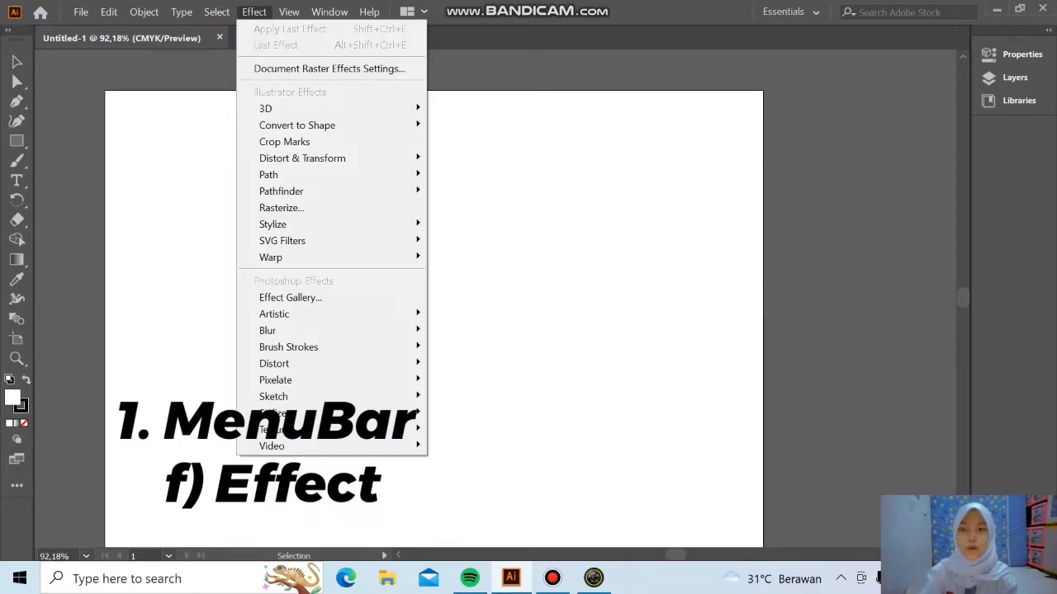
key(Right)
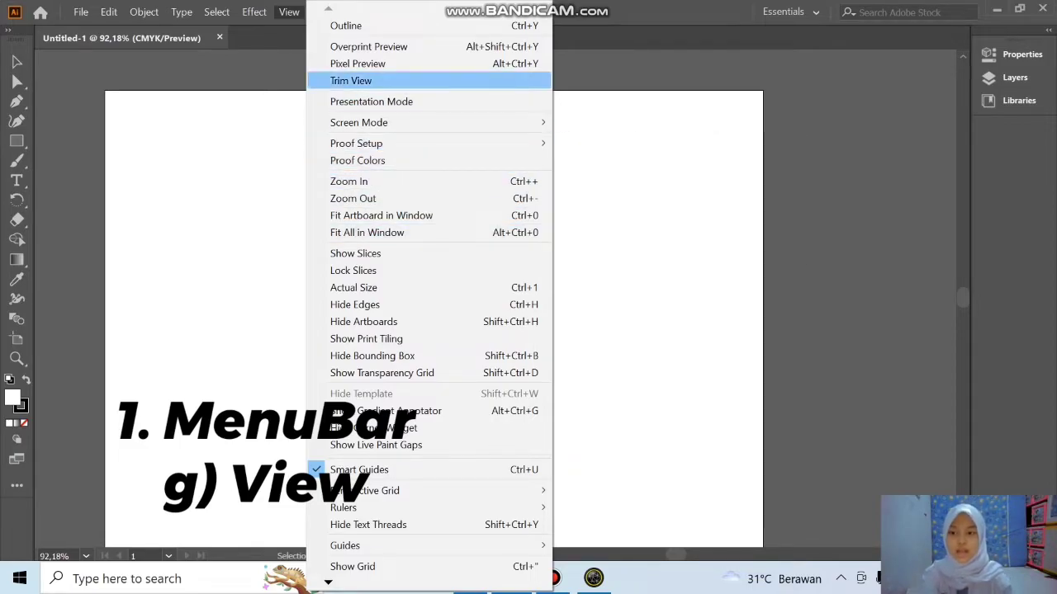
key(Escape)
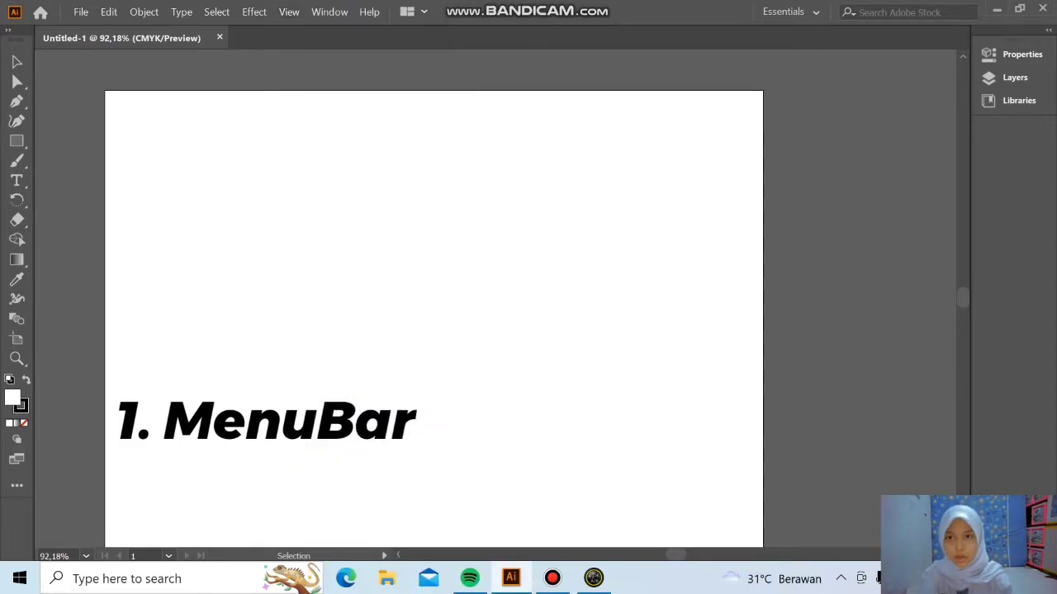
Step: Display the document's list of artboards and close it again
click(329, 12)
click(289, 12)
click(330, 11)
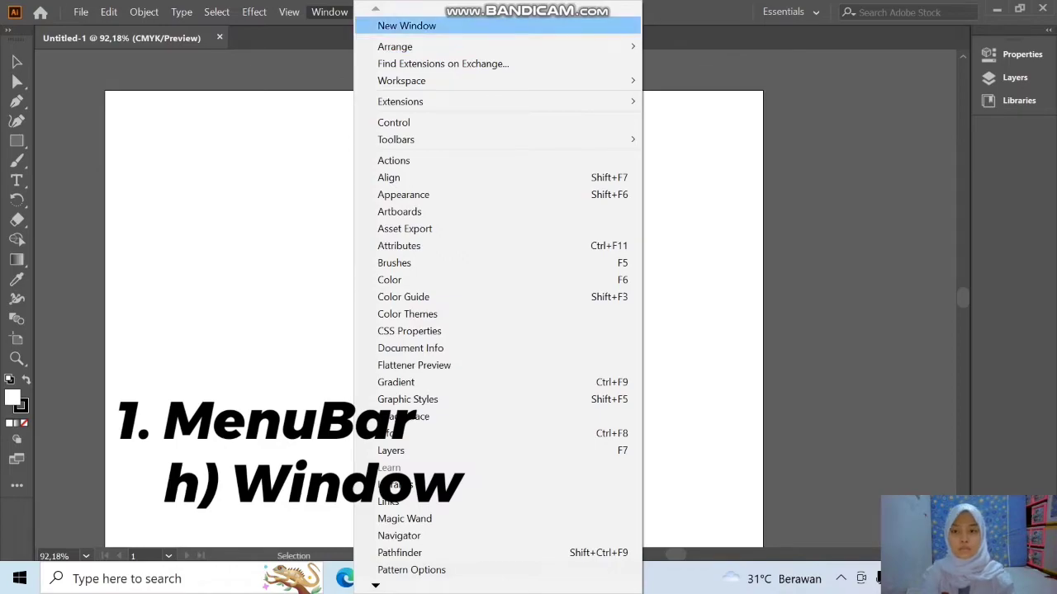
click(399, 211)
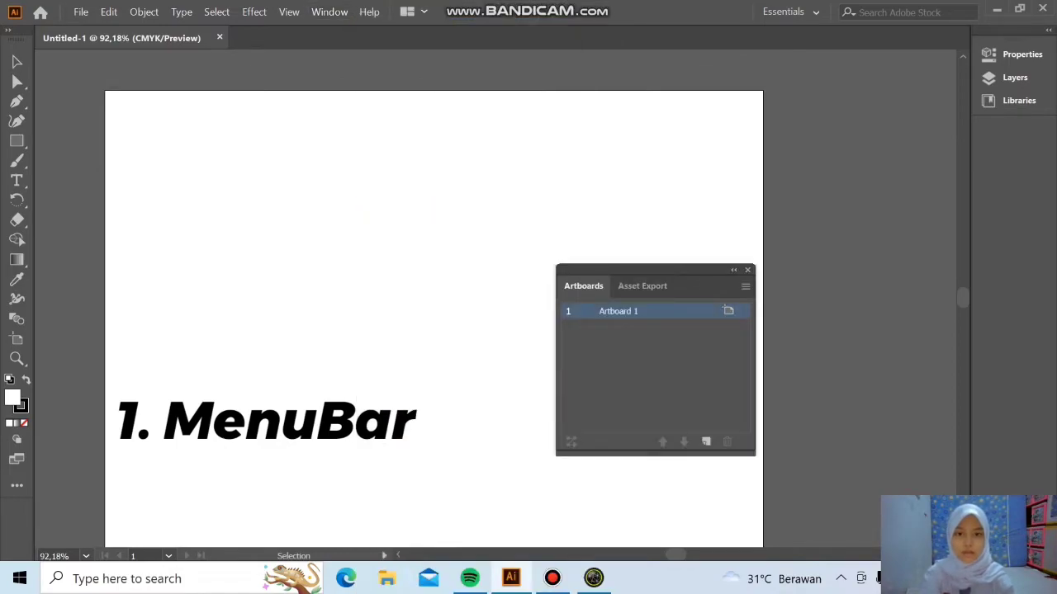
click(747, 270)
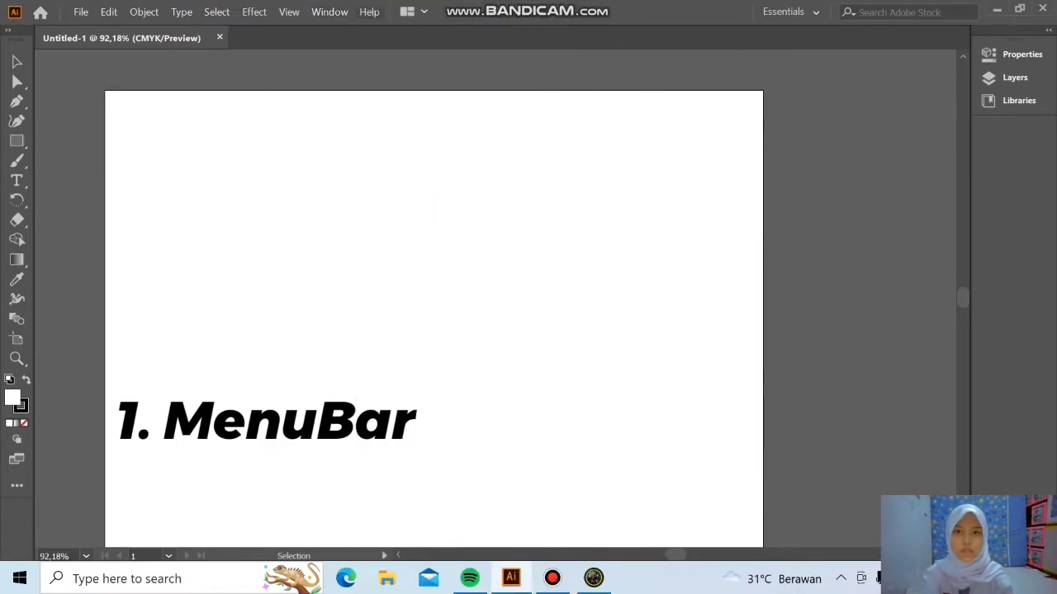
click(369, 11)
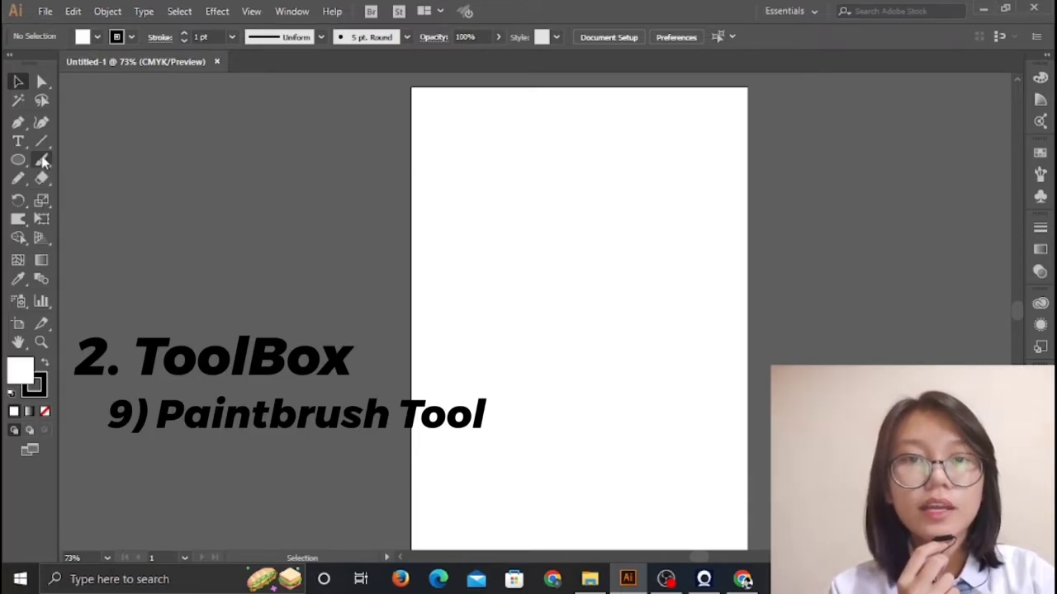
Step: Show the brush tool variants and choose the Blob Brush Tool
right_click(43, 160)
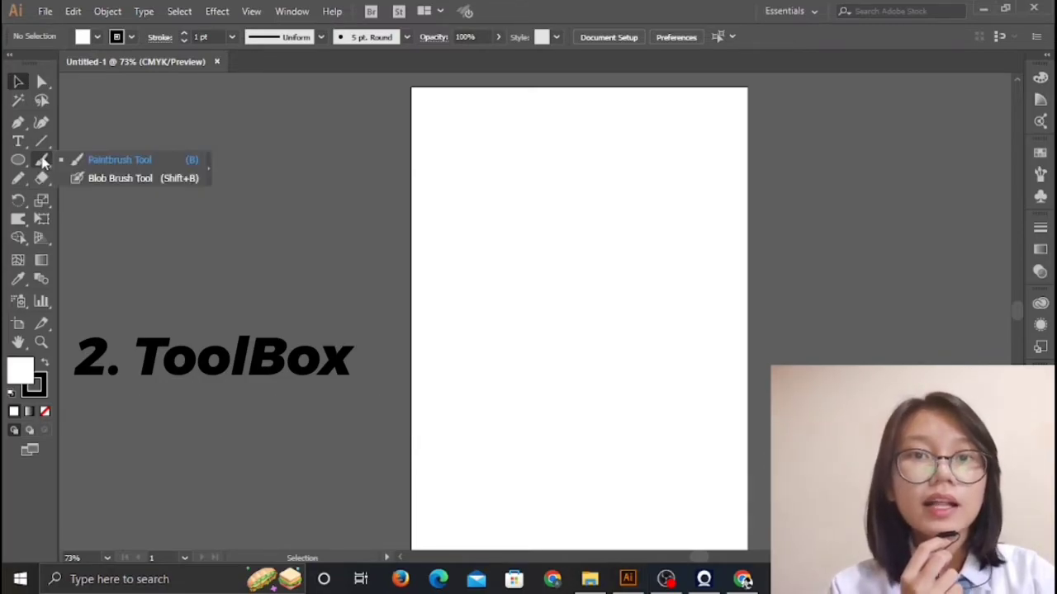
click(95, 179)
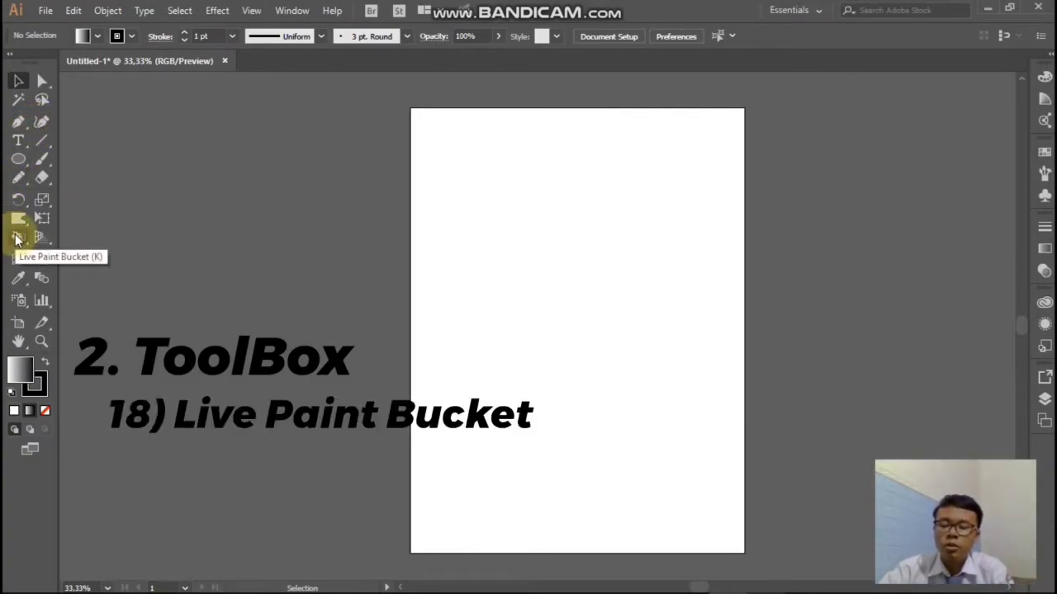
Step: Activate the Live Paint Bucket and switch from it to the Live Paint Selection Tool
click(17, 240)
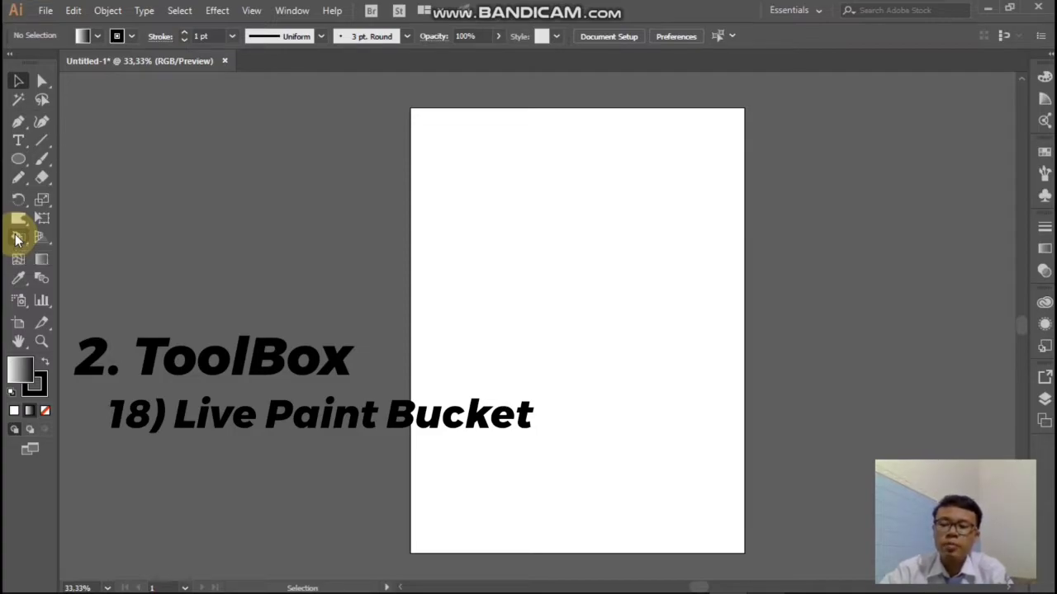
click(17, 239)
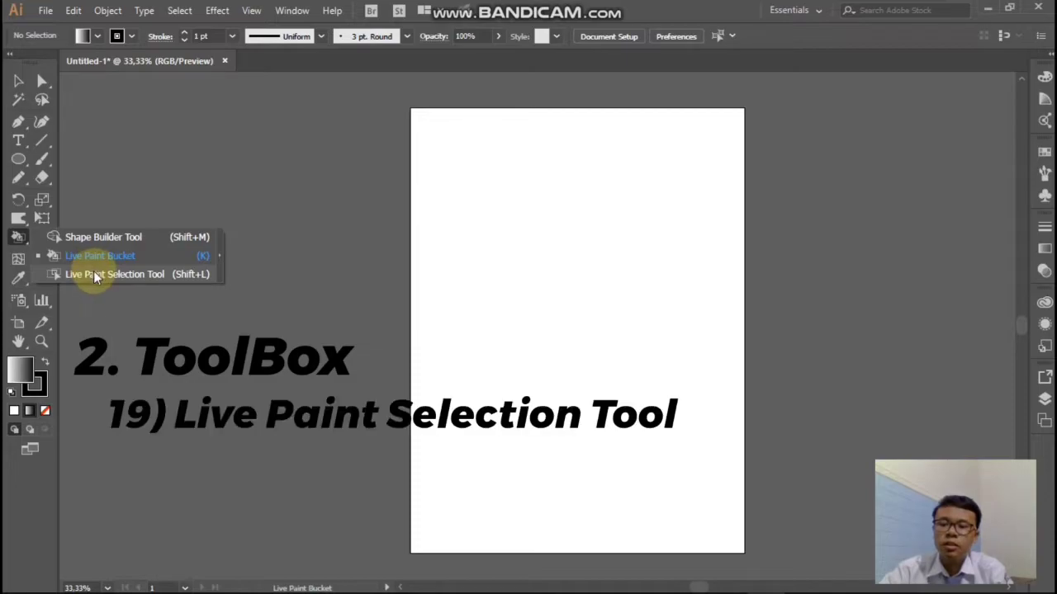
click(93, 272)
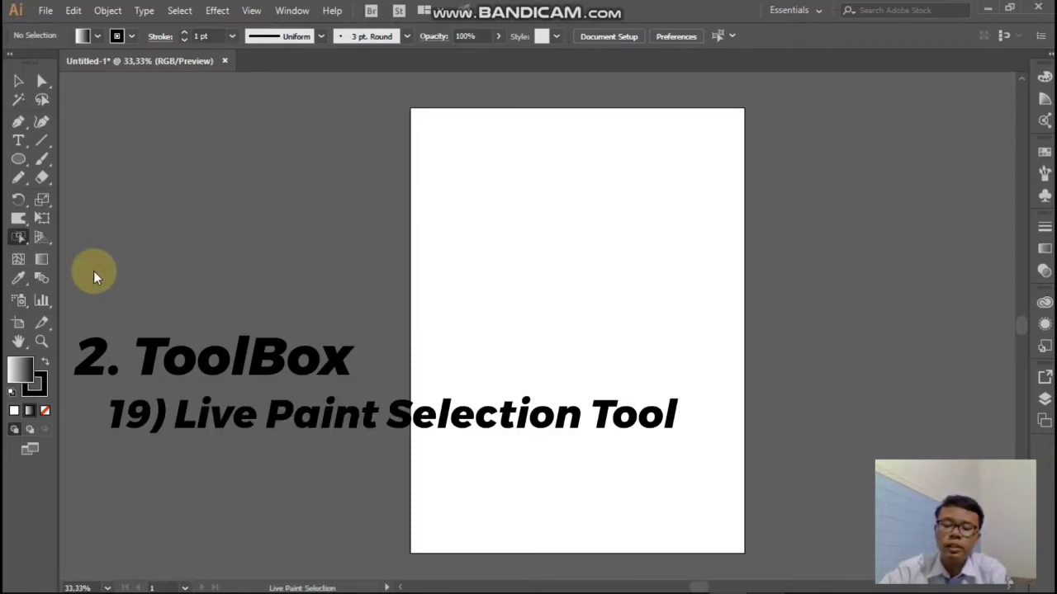
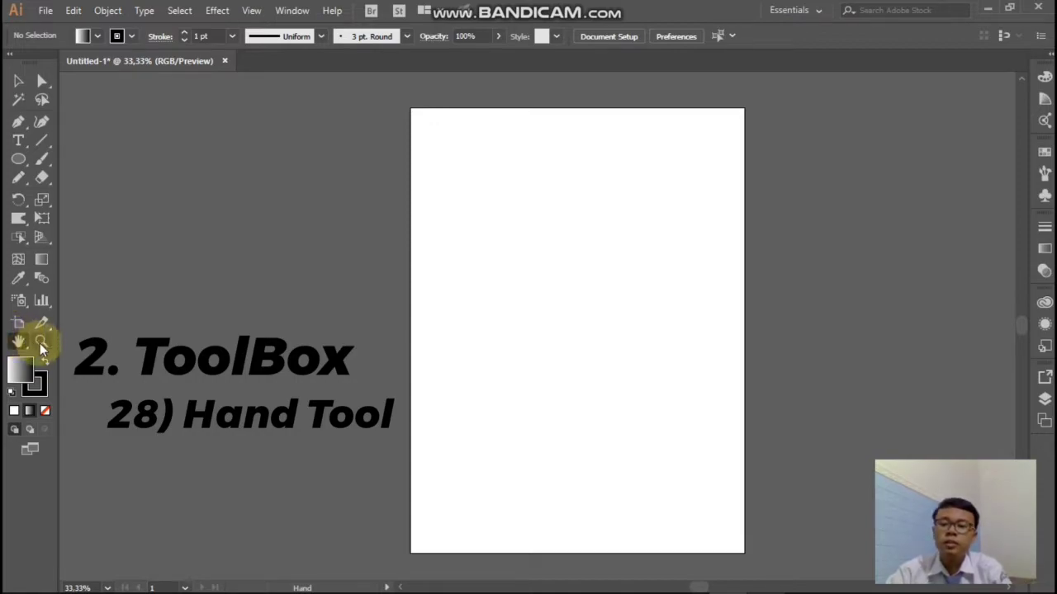
Step: Activate the Zoom tool and set the fill to solid white (FFFFFF), accepting it in the Color Picker
click(40, 342)
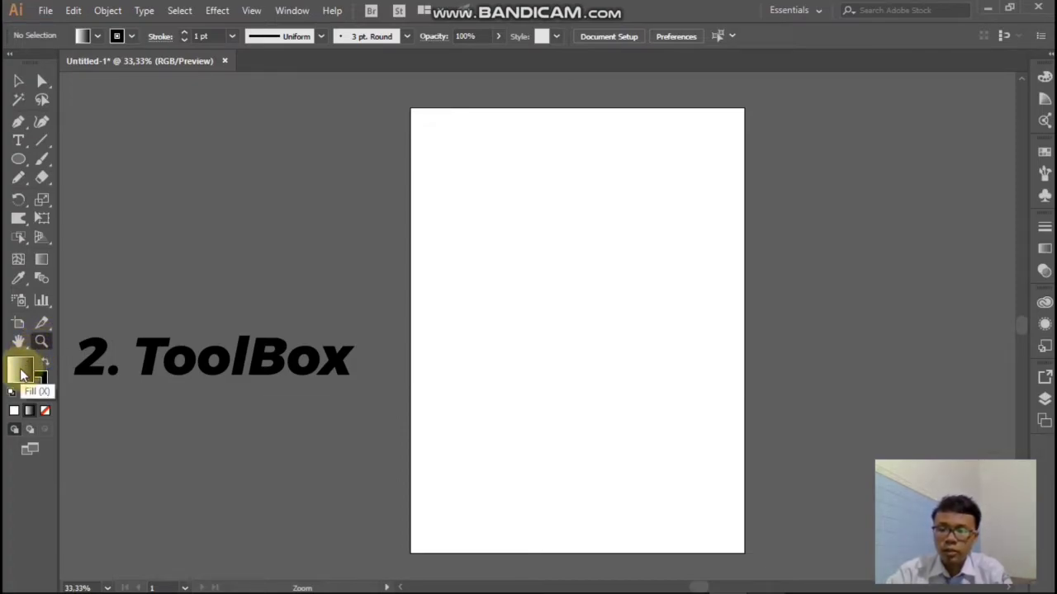
click(14, 410)
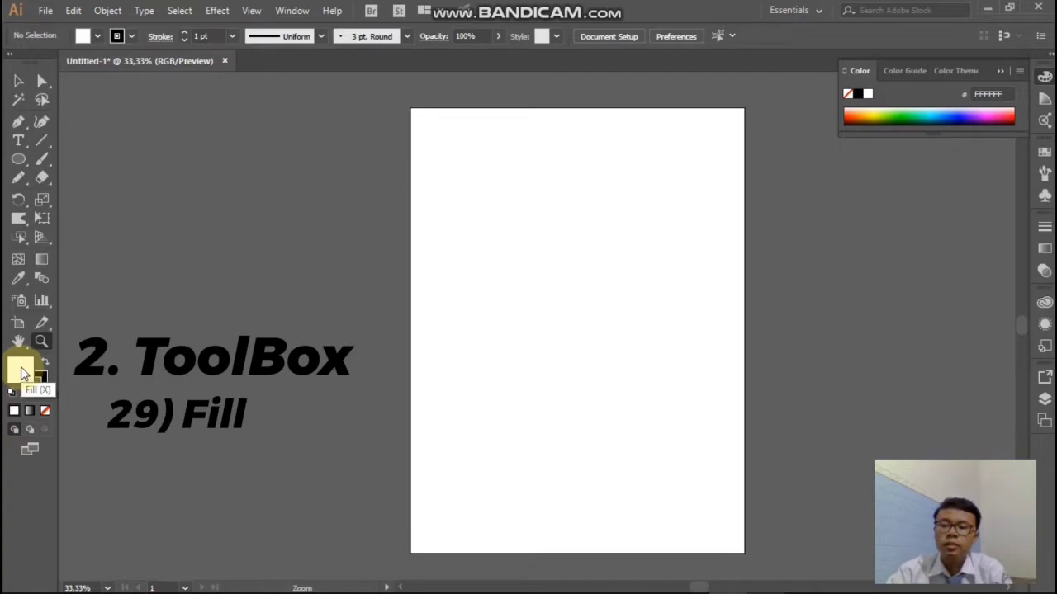
double_click(23, 373)
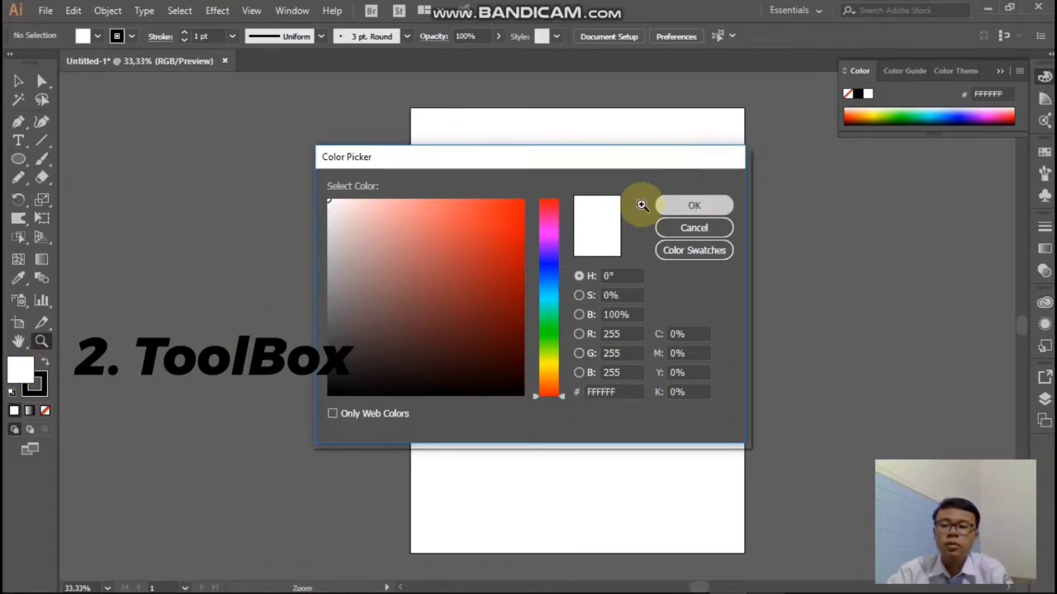
key(Return)
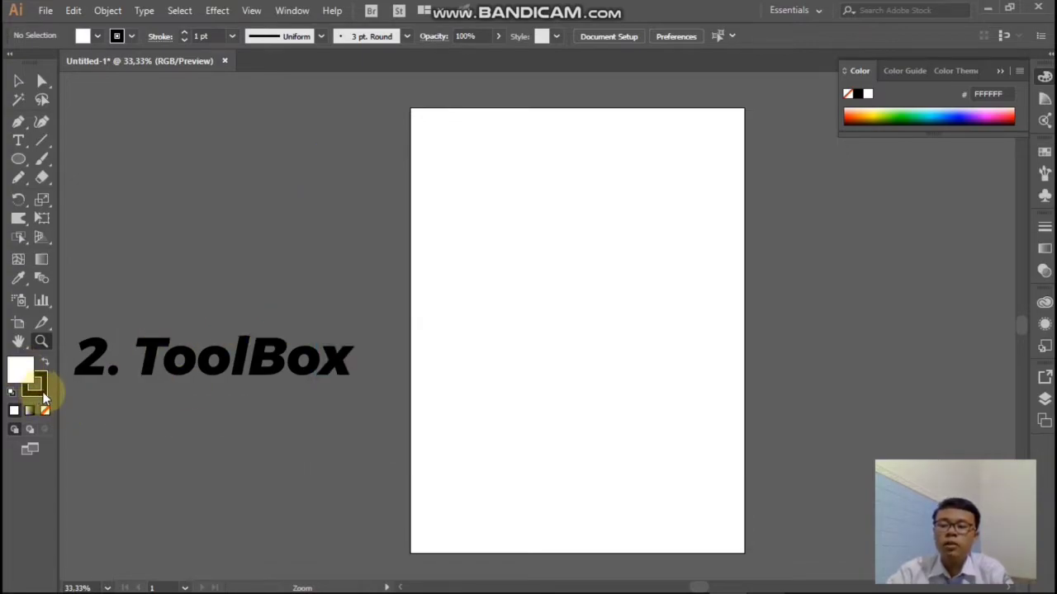
Step: Accept black (000000) as the stroke colour and white (FFFFFF) as the fill colour in the Color Picker
click(45, 396)
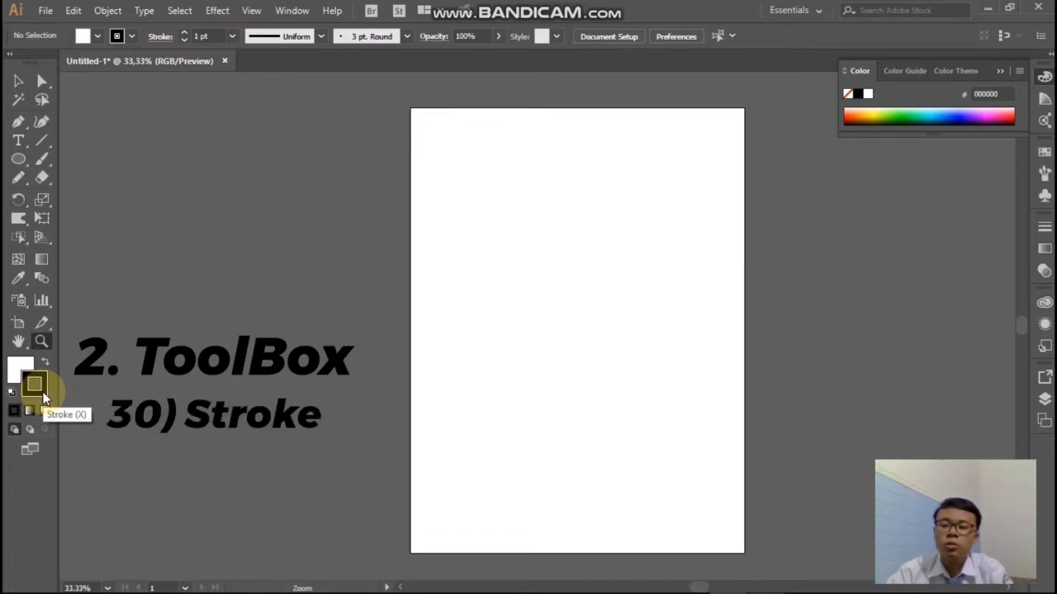
double_click(45, 397)
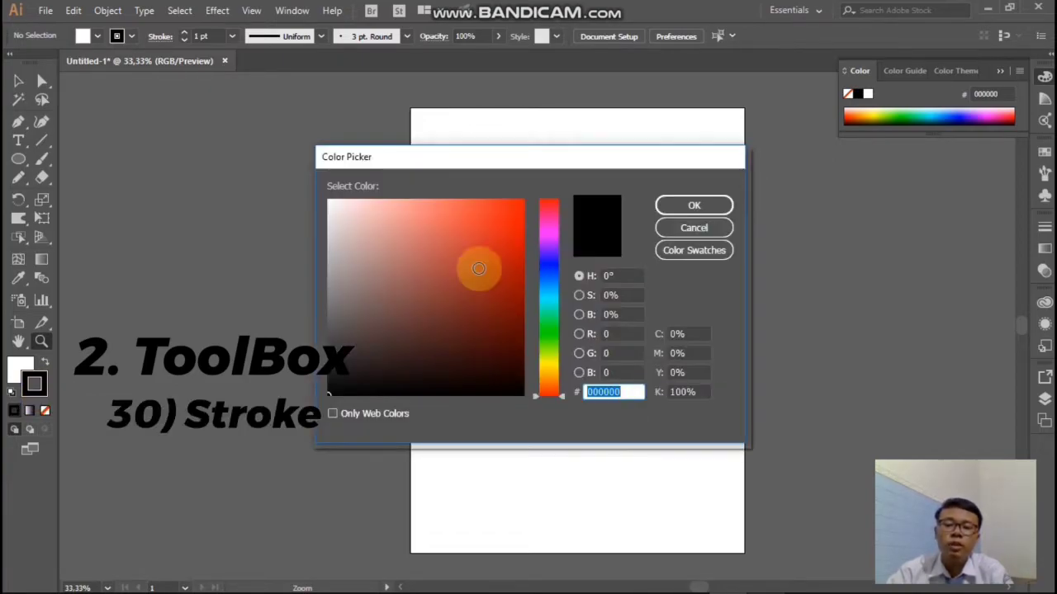
click(685, 204)
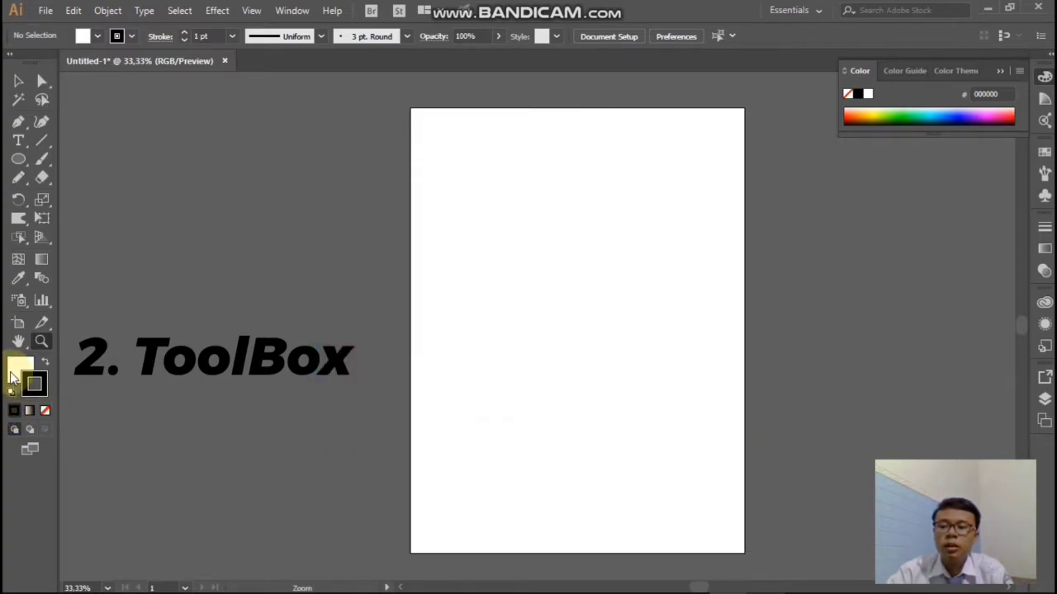
double_click(15, 373)
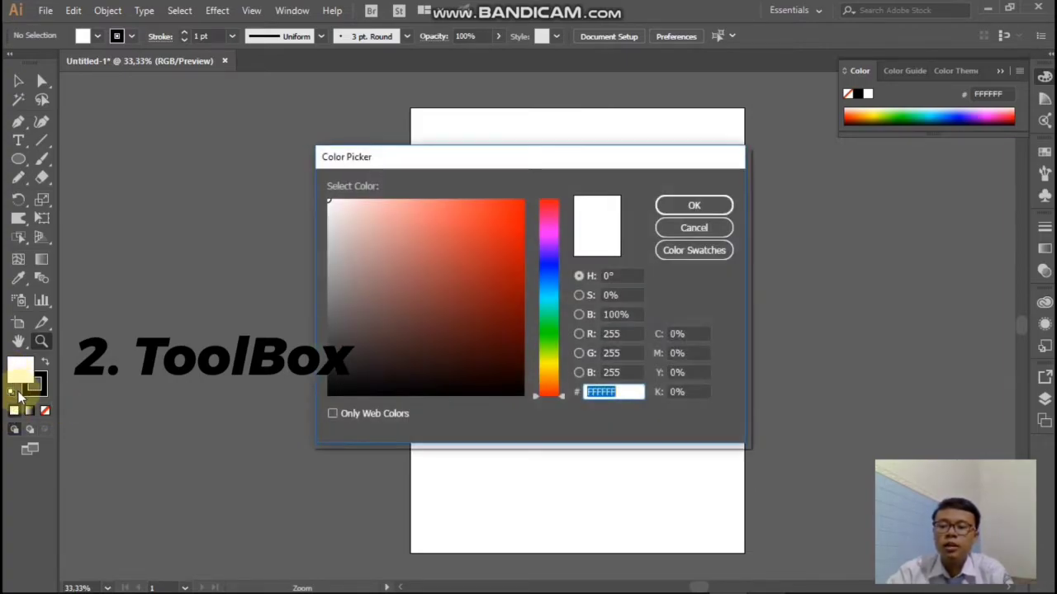
click(682, 208)
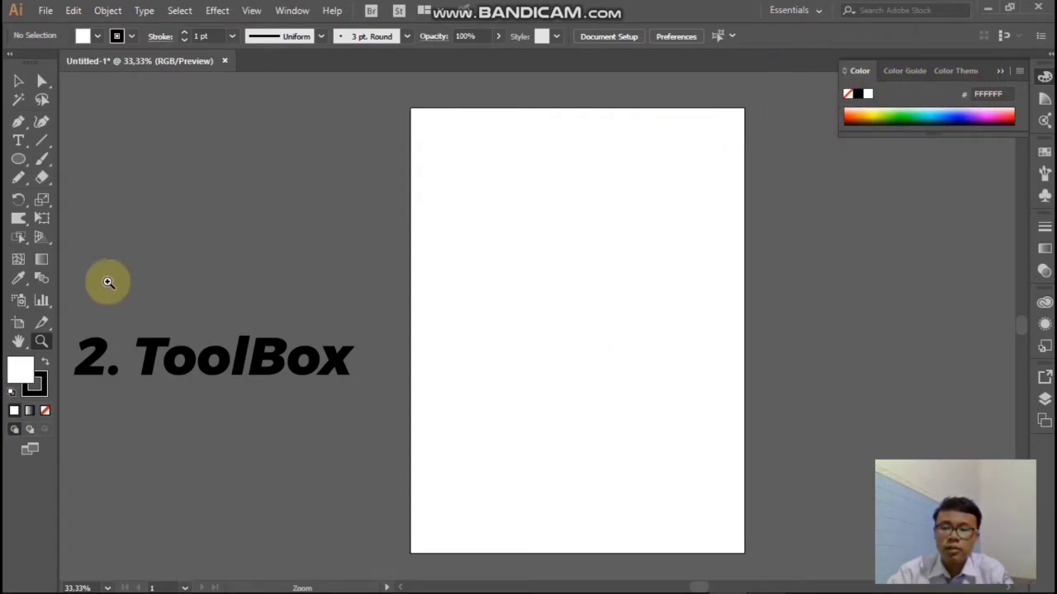
Step: Apply a white-to-black linear gradient to the fill, and change the fill to None
click(29, 412)
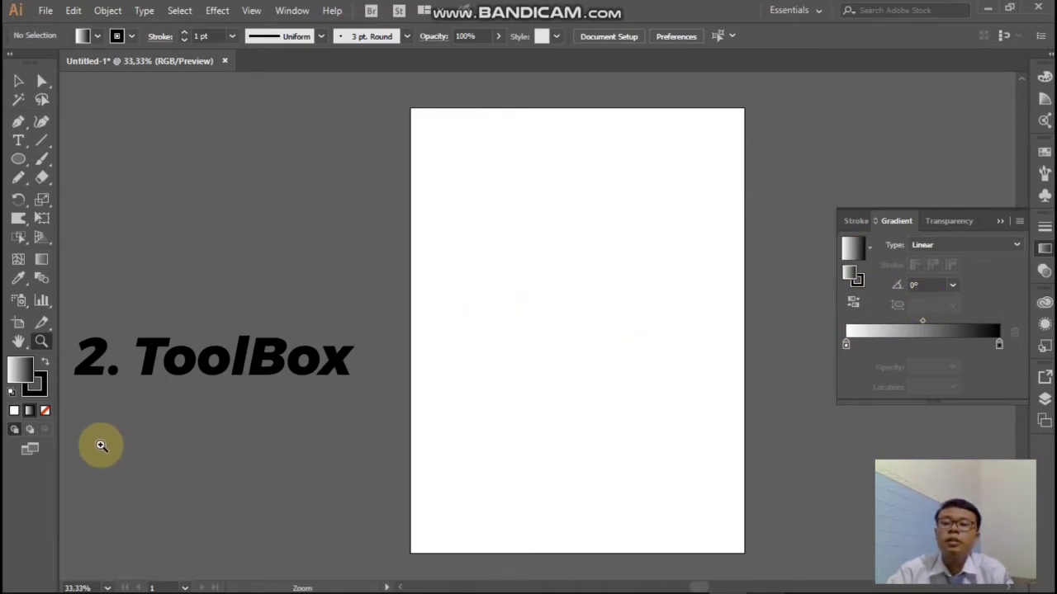
click(45, 410)
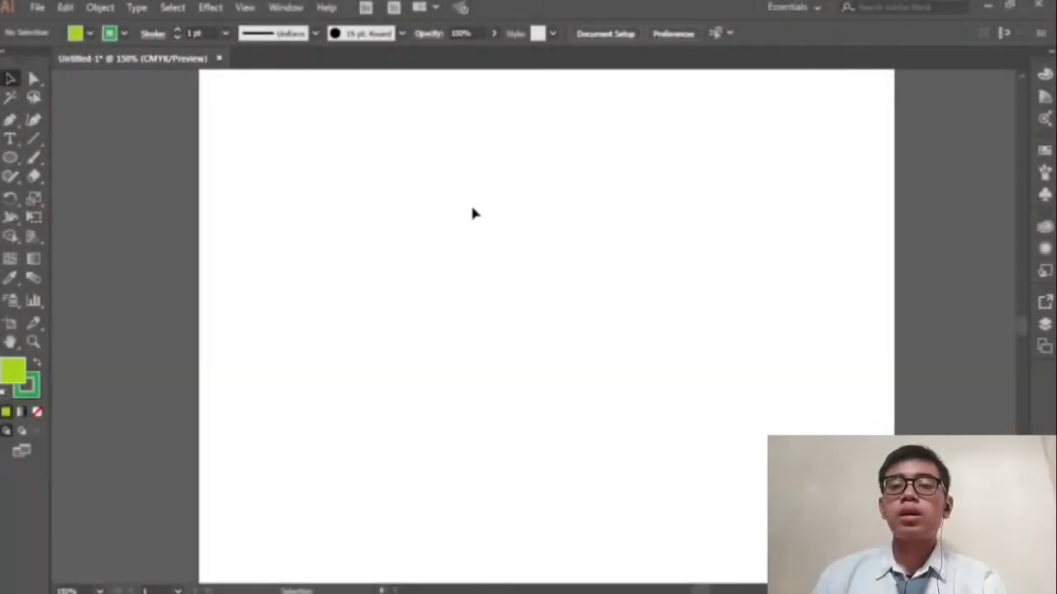
Step: Open the Navigator to shift the visible area of the artboard, and switch to the Info display
click(280, 8)
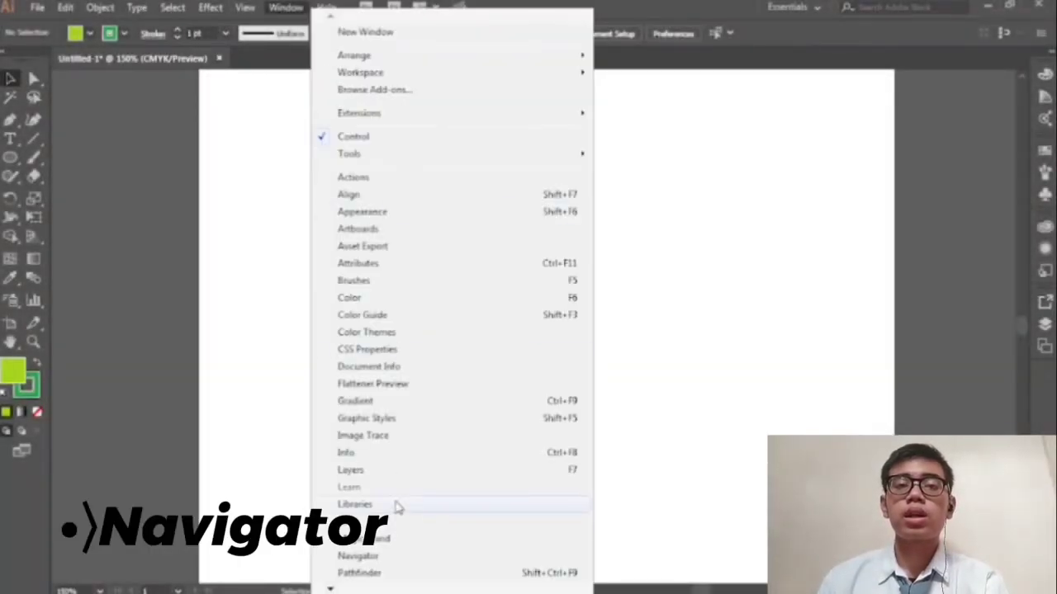
click(405, 560)
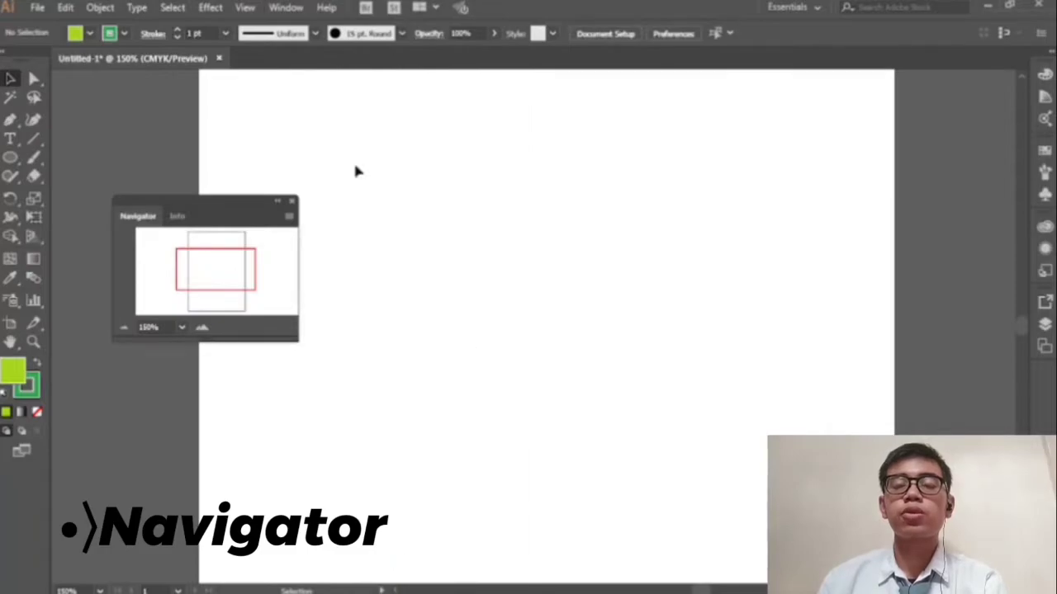
click(230, 259)
drag(229, 260, 213, 276)
click(179, 219)
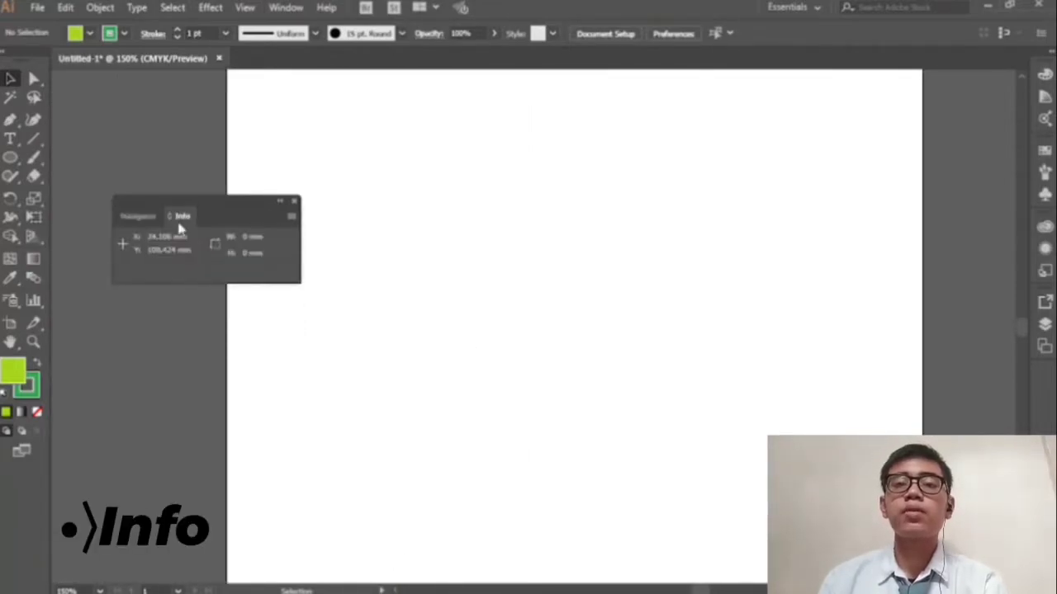
Step: Activate the Magic Wand, Ellipse and Paintbrush tools in turn to compare their Info readings, and close the Info display
click(11, 97)
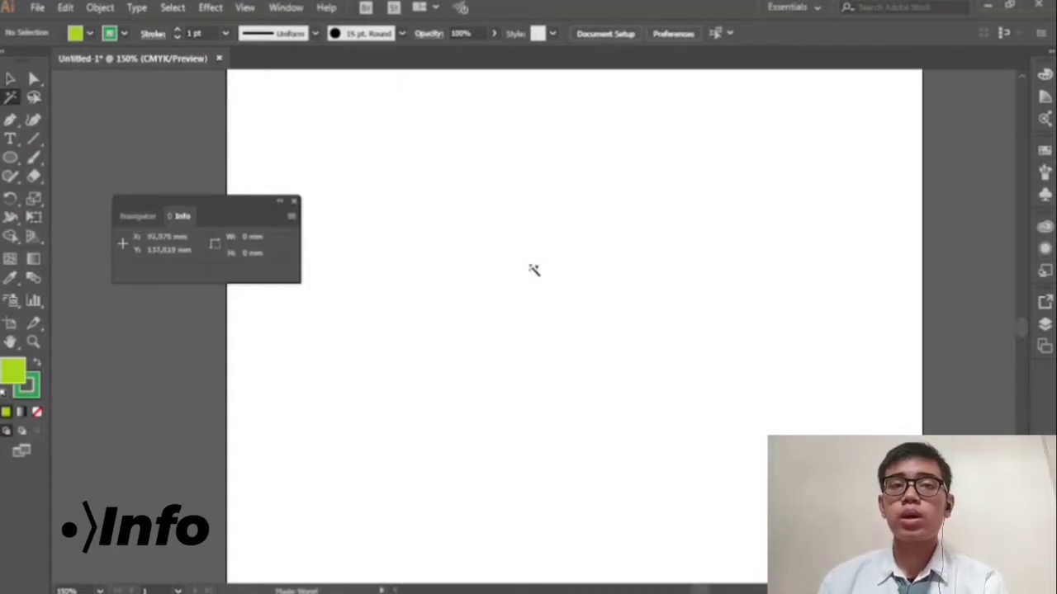
click(10, 157)
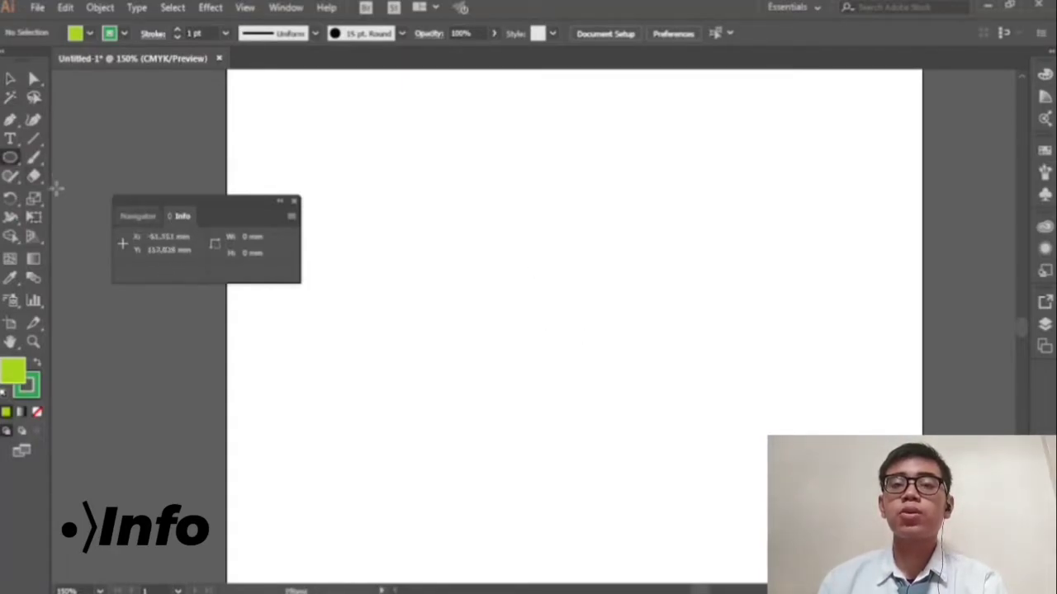
click(34, 157)
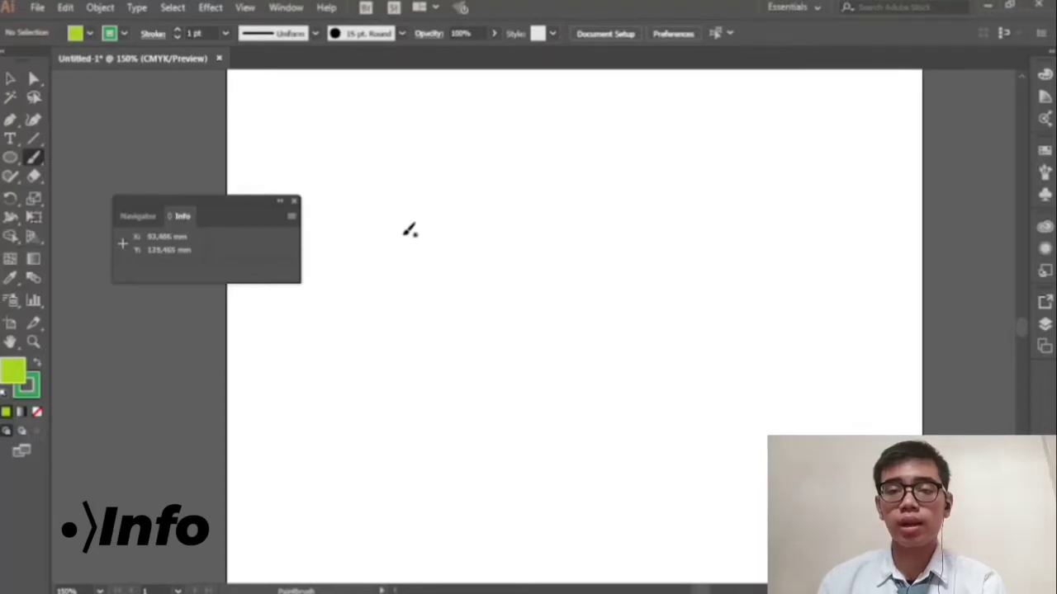
click(294, 201)
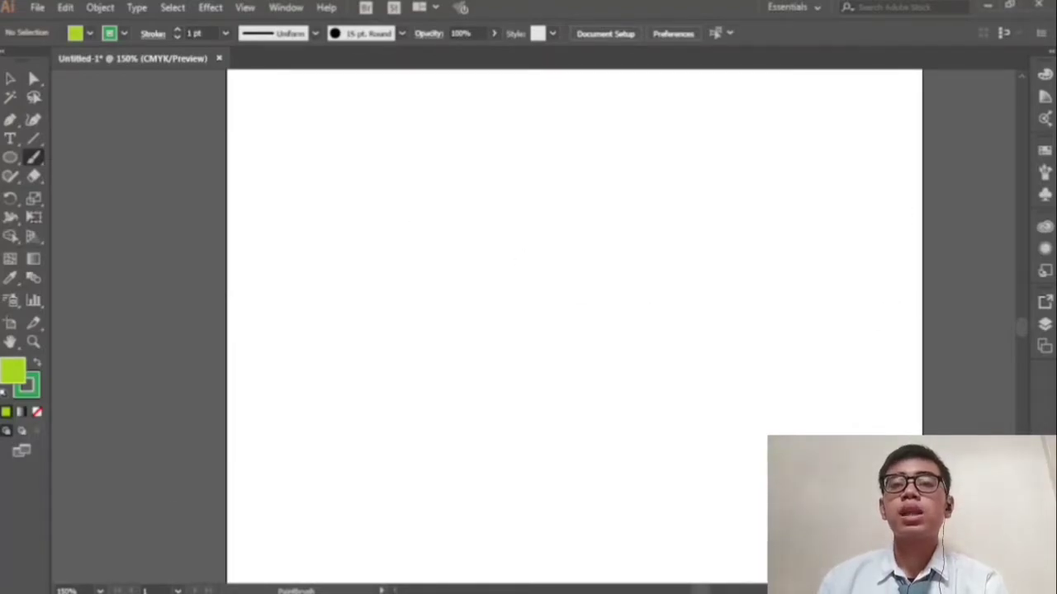
Step: Open the Color spectrum and sample different fill colours such as yellow and dark blue, ending on a bright yellow
click(1045, 75)
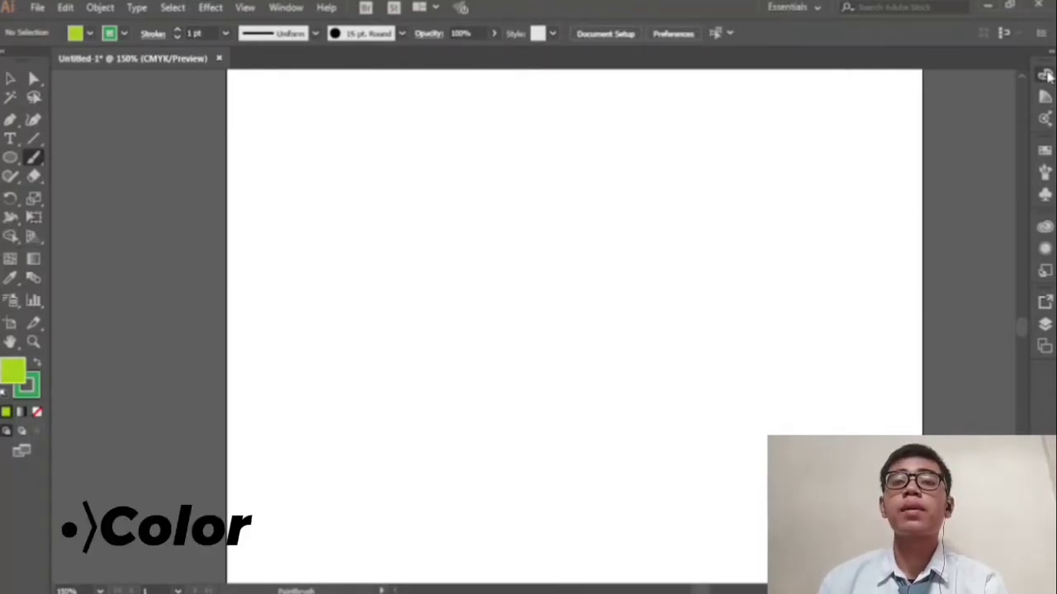
click(913, 165)
click(880, 154)
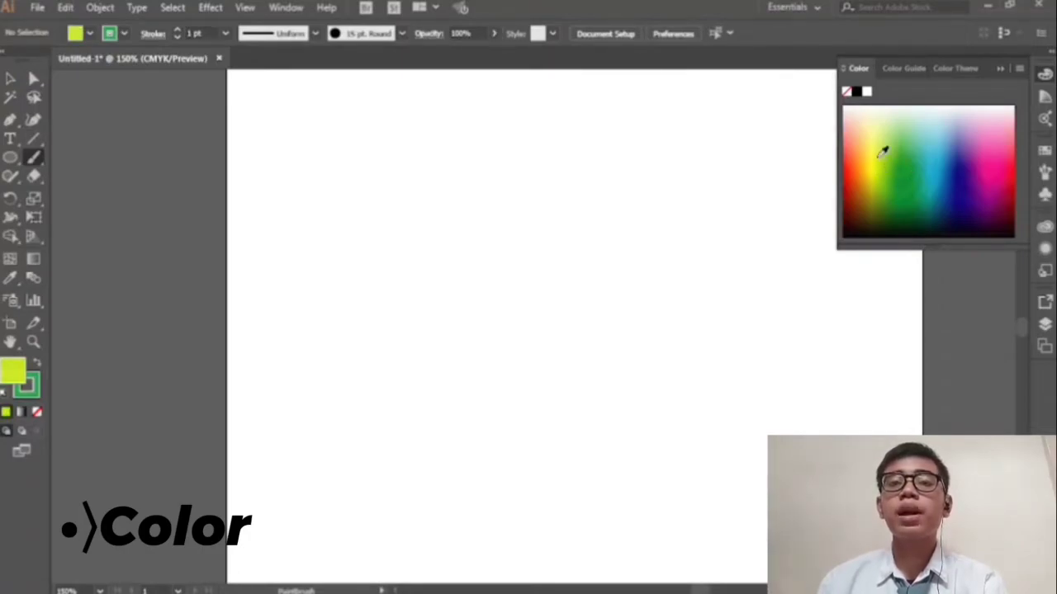
click(949, 135)
click(880, 144)
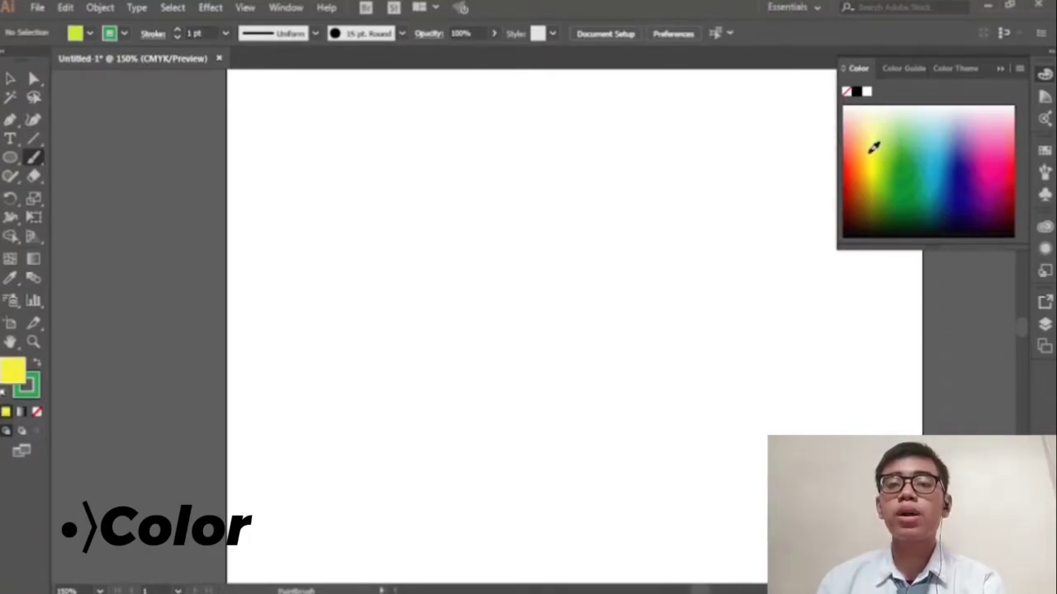
click(965, 177)
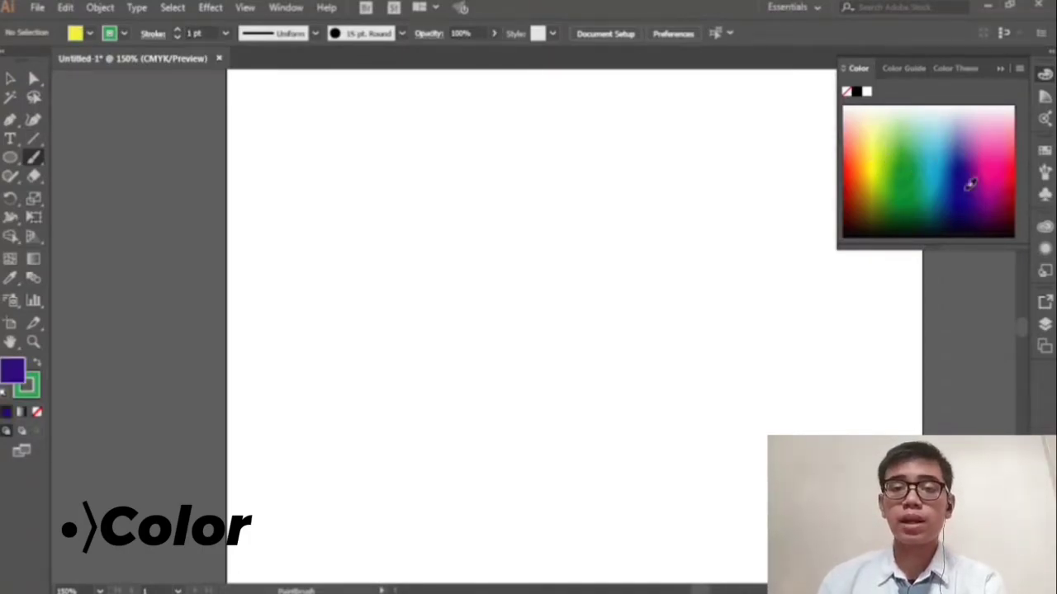
click(880, 147)
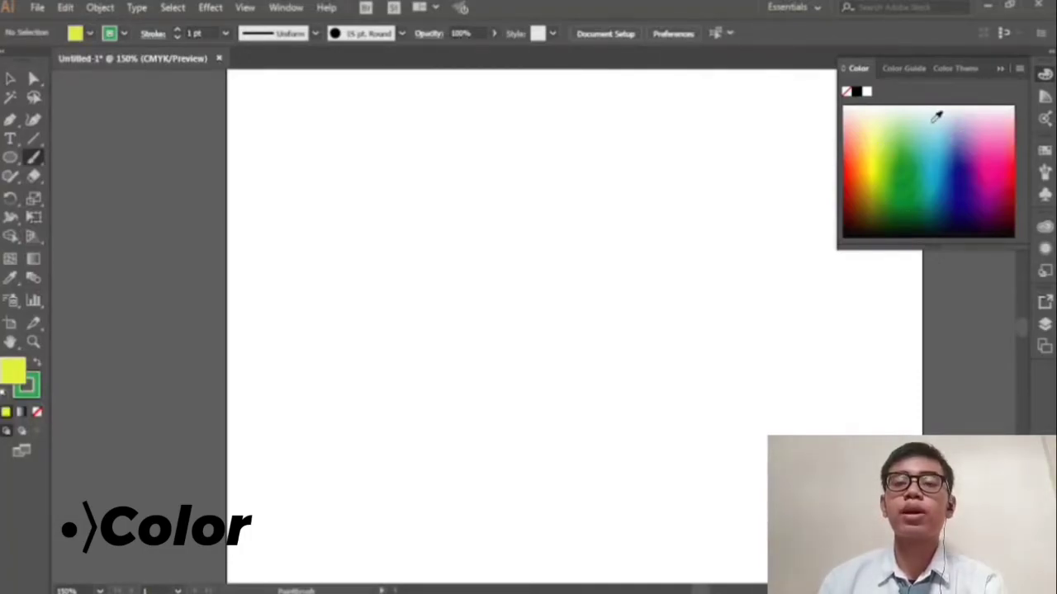
Step: Try the blue and brown harmony colours of the Color Guide as the fill, restore yellow, and collapse the Color Guide
click(899, 69)
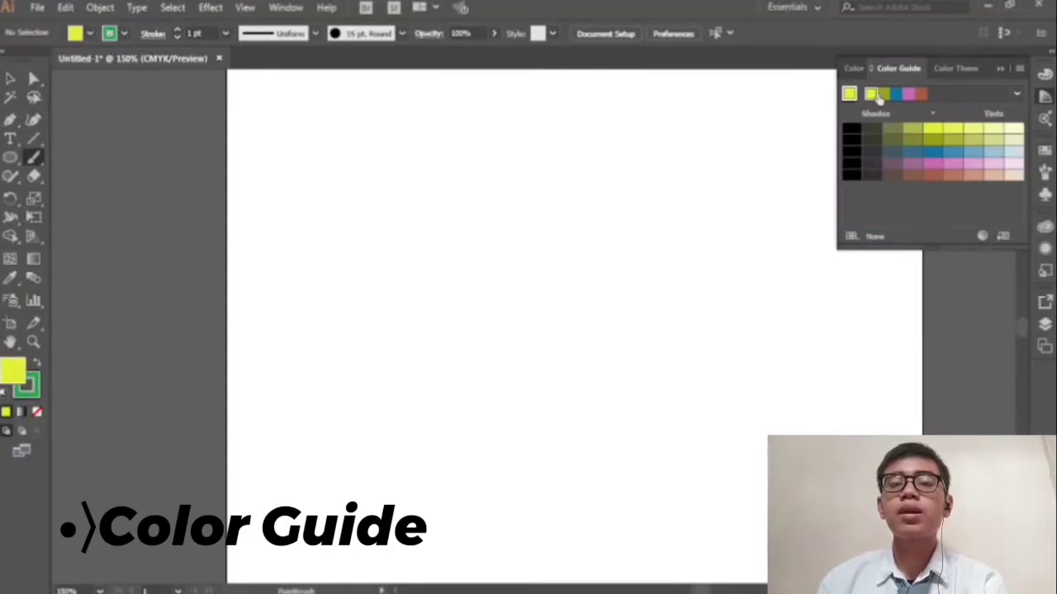
click(897, 94)
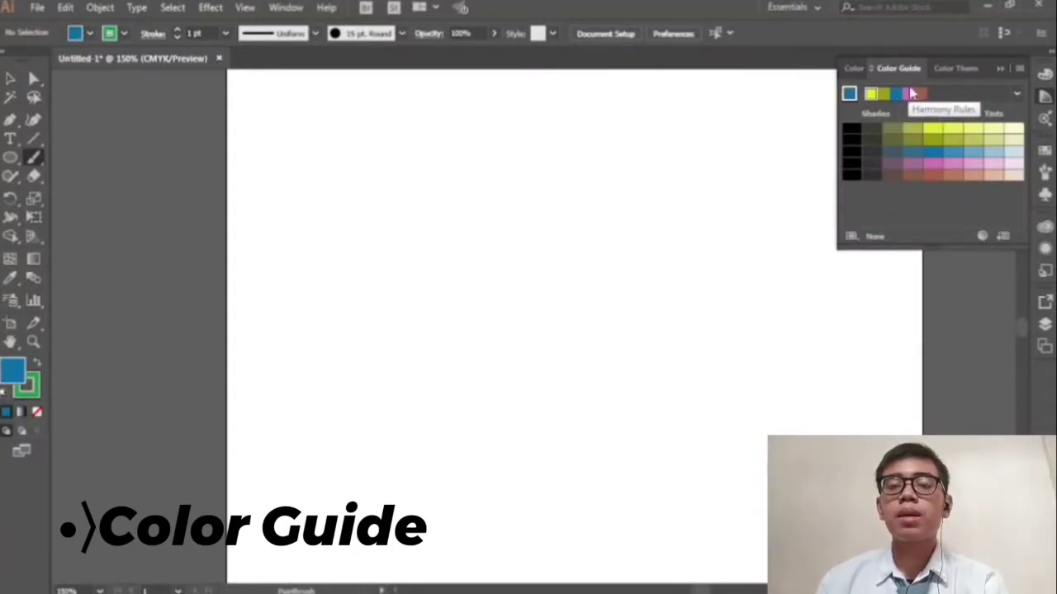
click(908, 94)
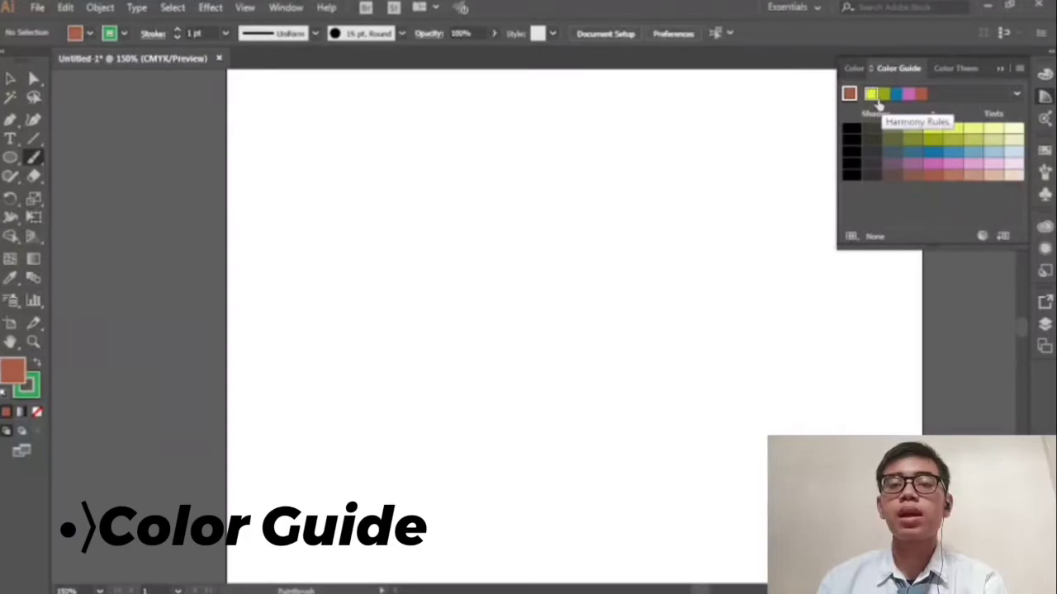
click(871, 94)
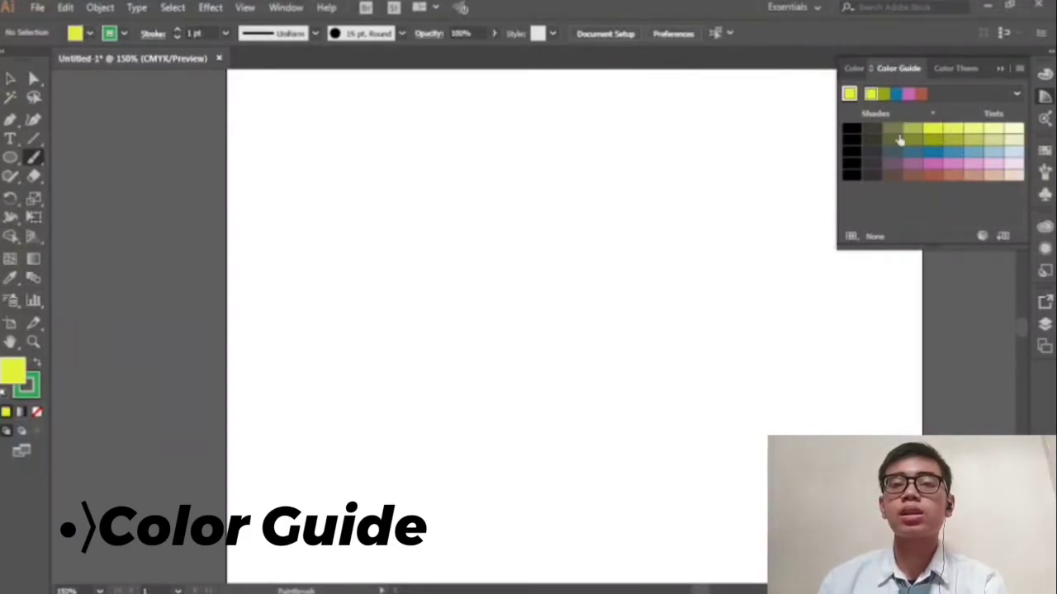
click(1011, 70)
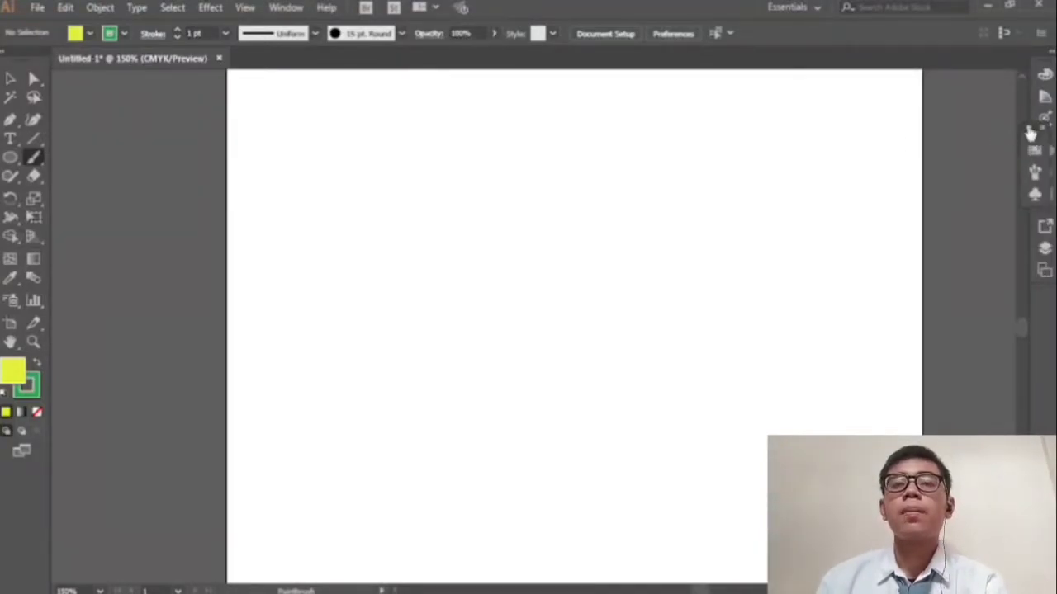
Step: Save the yellow fill as a new CMYK process swatch with Add to my Library enabled, and return to the Swatches
click(1034, 152)
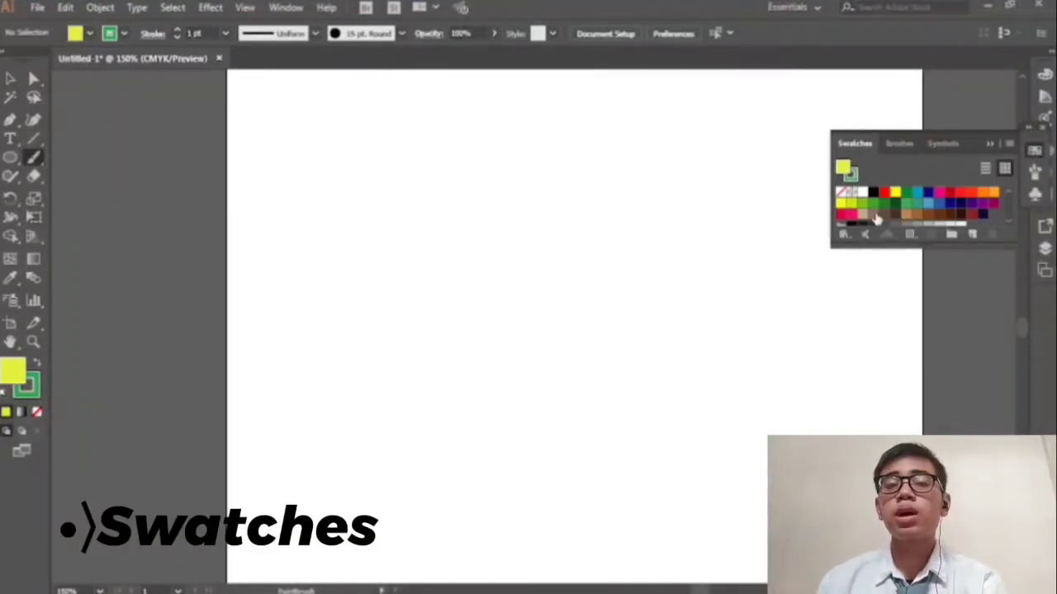
click(974, 237)
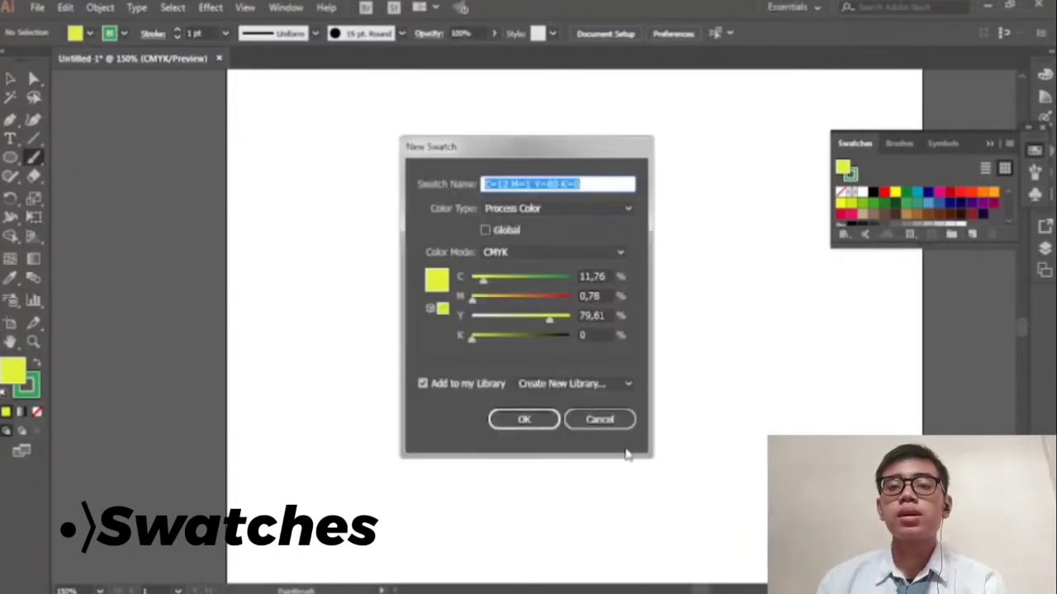
click(545, 421)
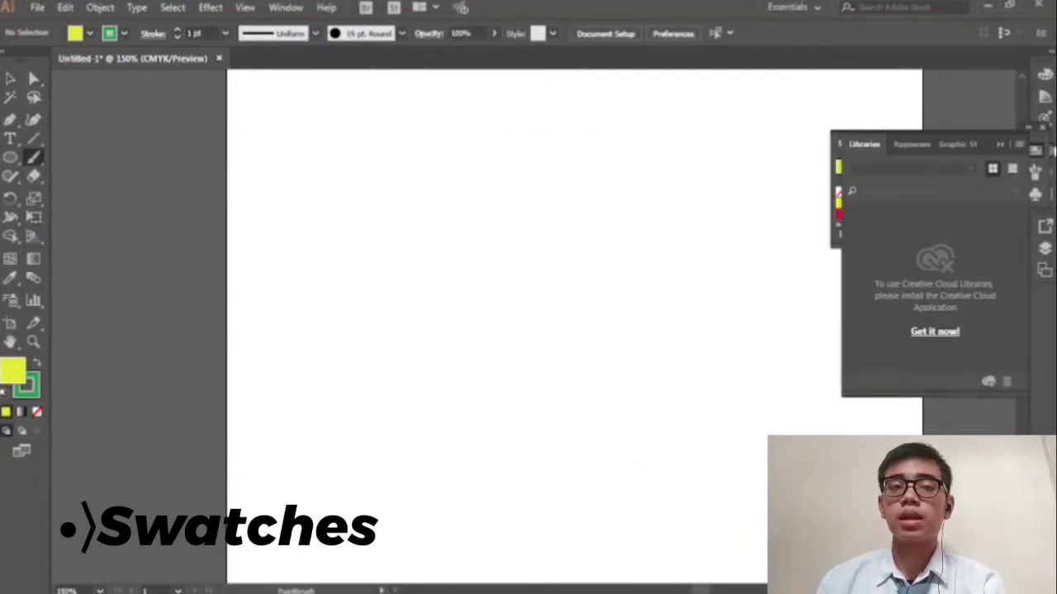
click(1036, 151)
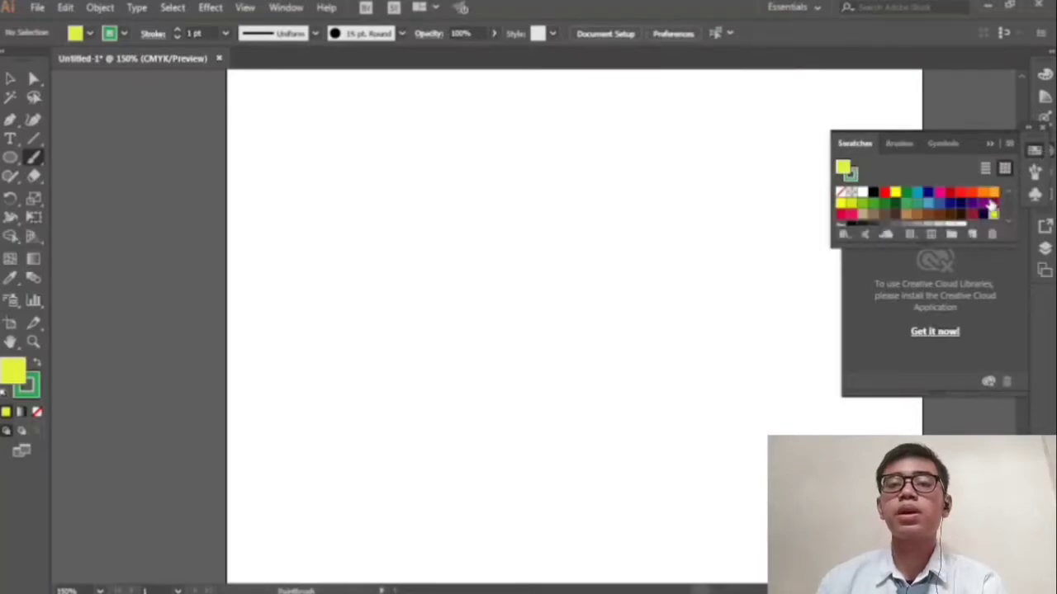
Step: Paint a thick S-shaped stroke with the 15 pt Round brush and a thin curved stroke with the 3 pt Oval brush
click(901, 144)
click(890, 175)
click(873, 171)
drag(628, 195, 499, 312)
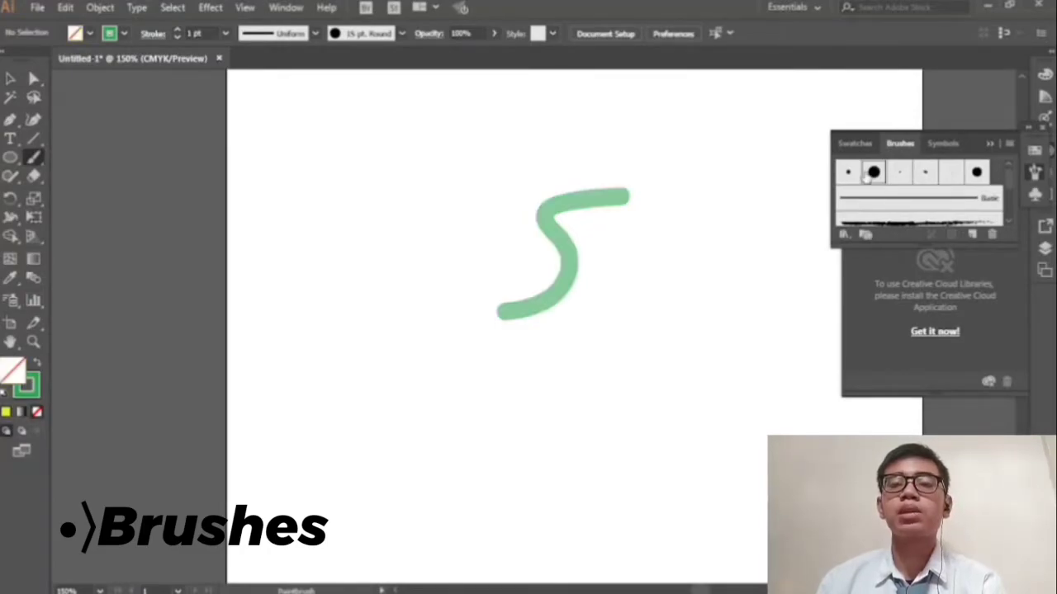
click(899, 172)
drag(518, 169, 423, 326)
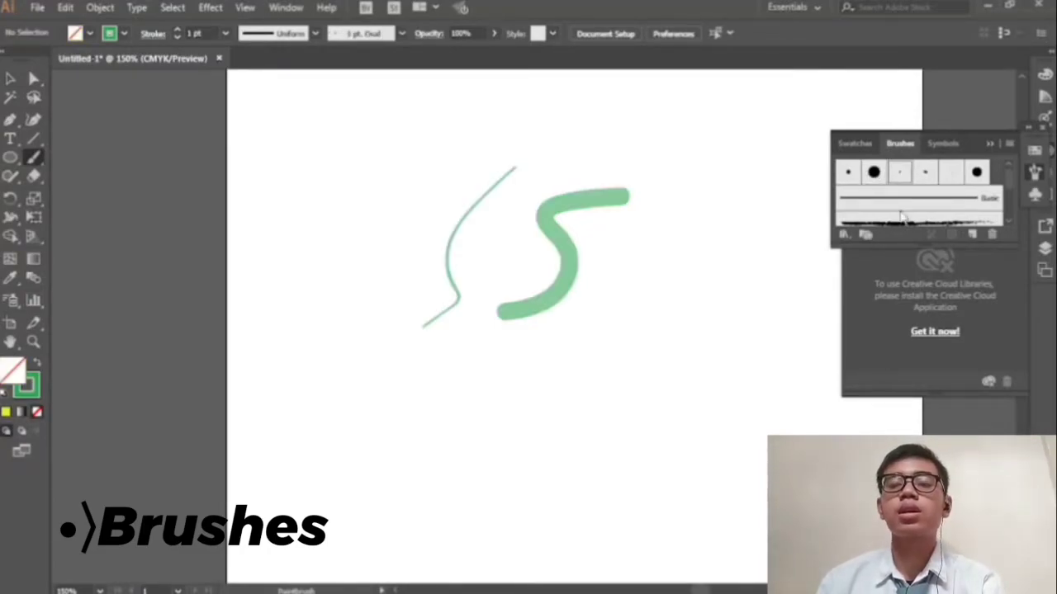
scroll(902, 217, down, 2)
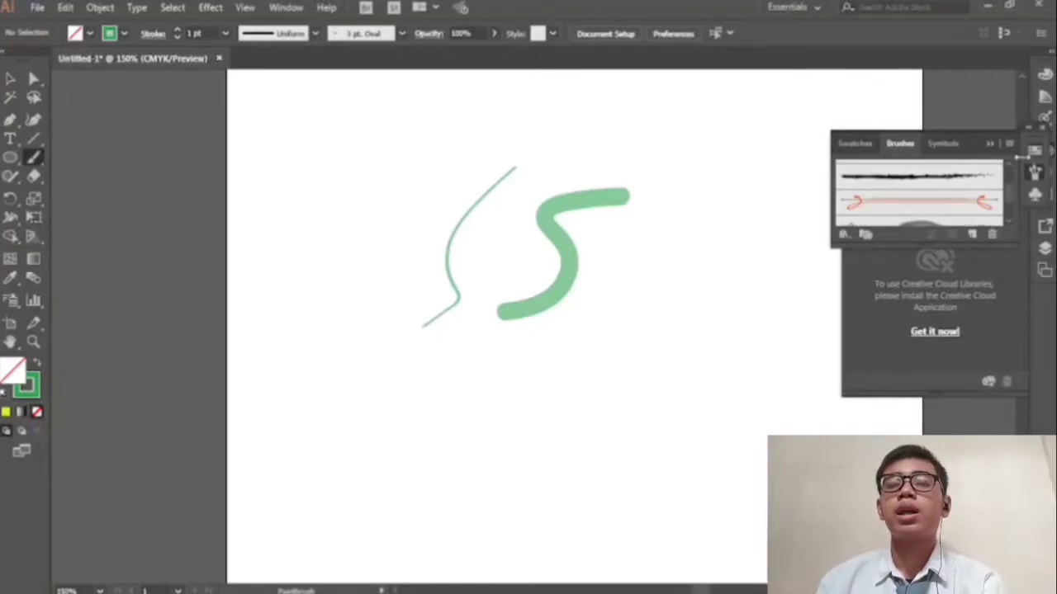
Step: Add the green four-pointed shape to the Symbols as a dynamic Movie Clip symbol named New Symbol
click(1036, 196)
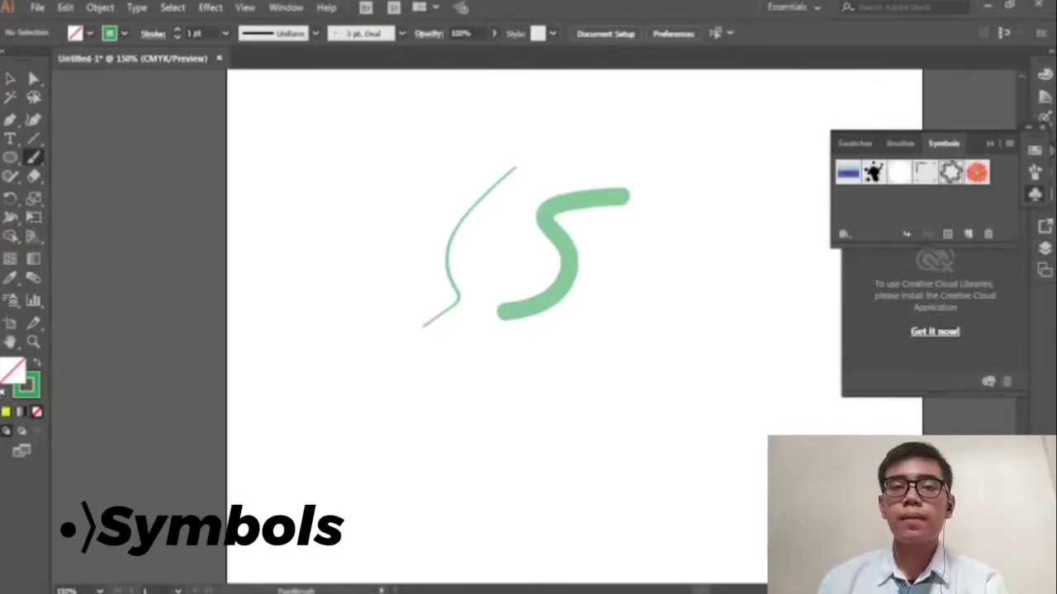
click(1045, 249)
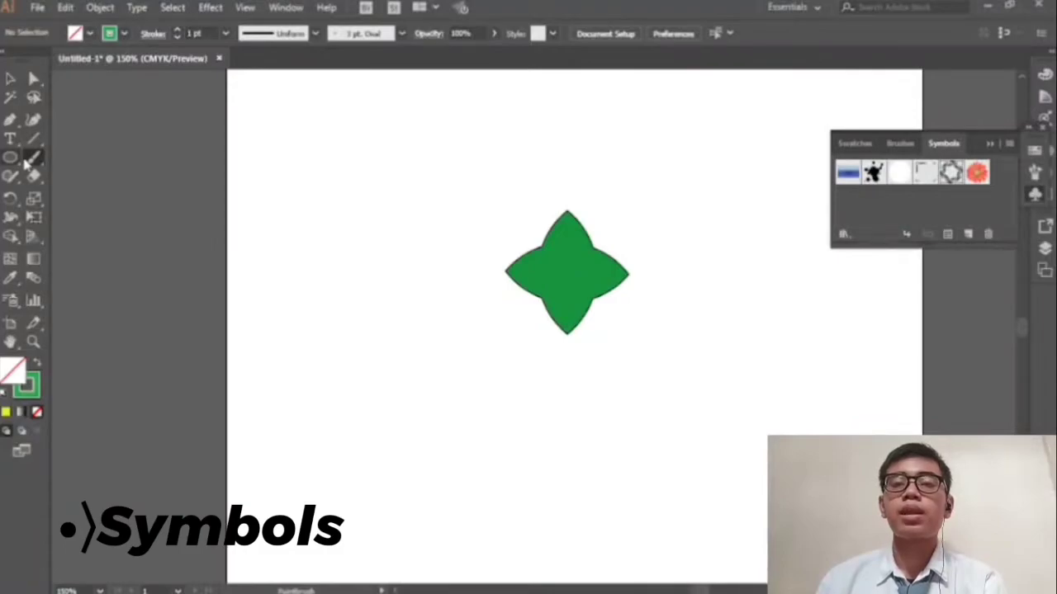
key(v)
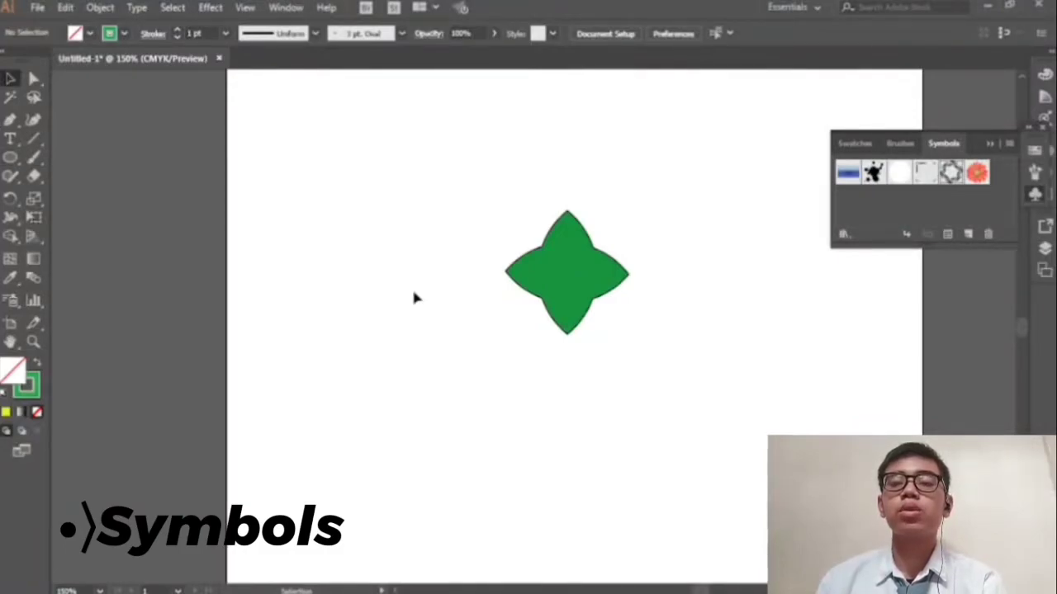
drag(567, 272, 948, 207)
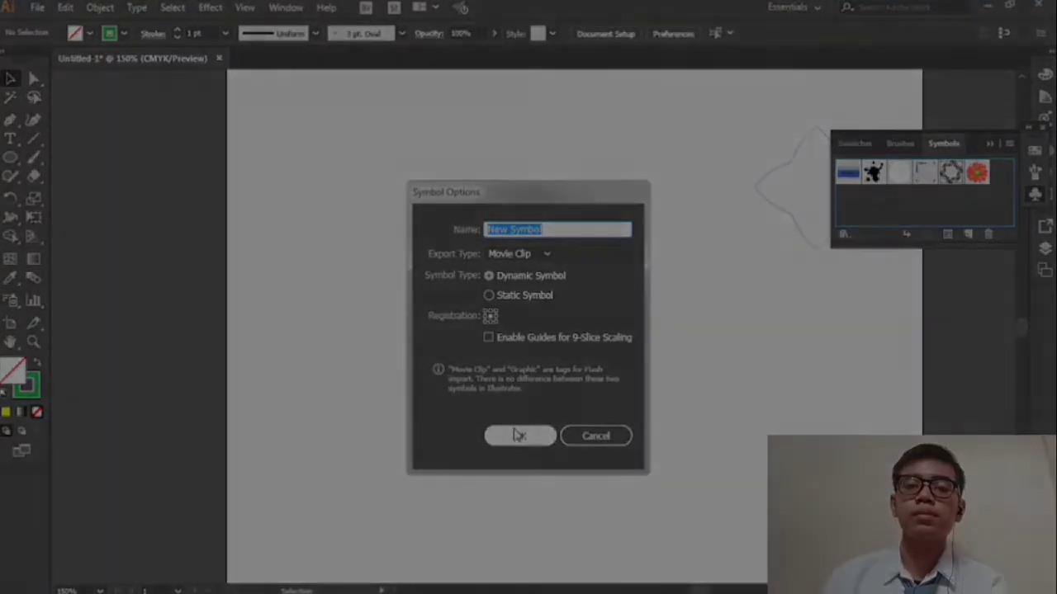
click(519, 435)
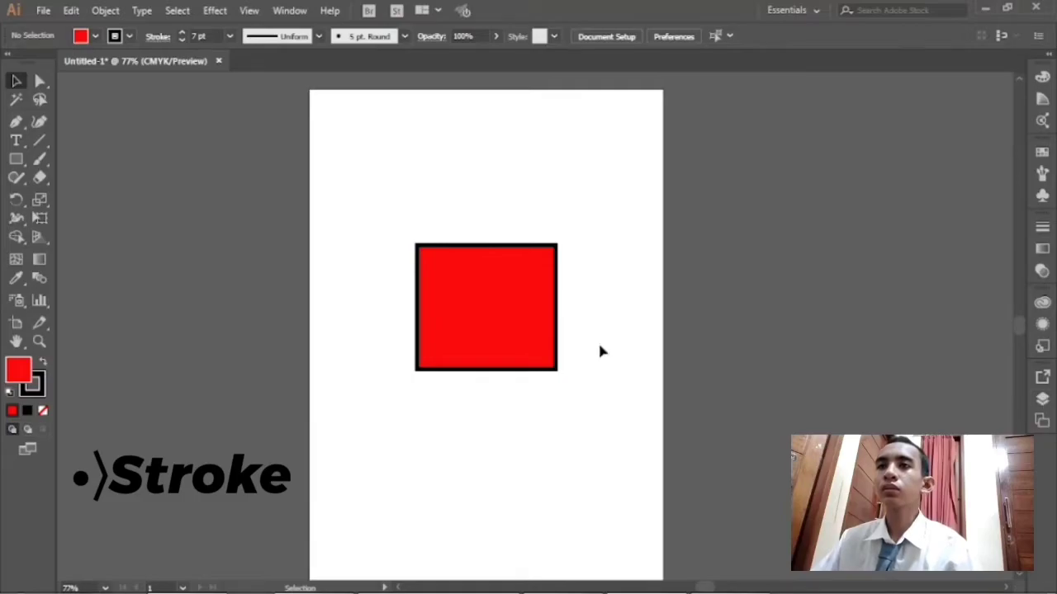
Step: Set the red rectangle's stroke weight to 3 pt
click(506, 309)
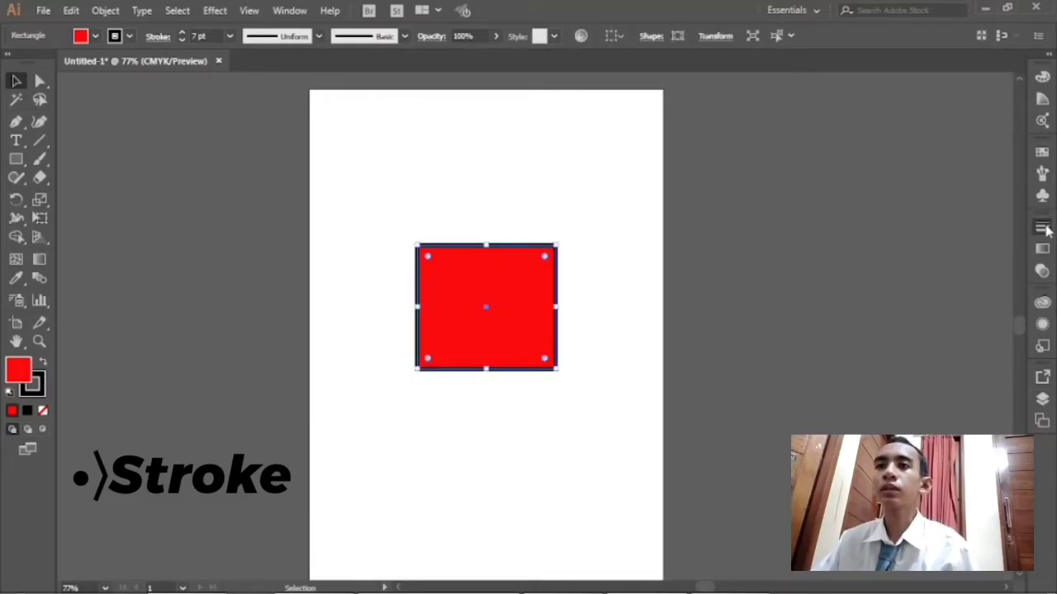
click(1044, 228)
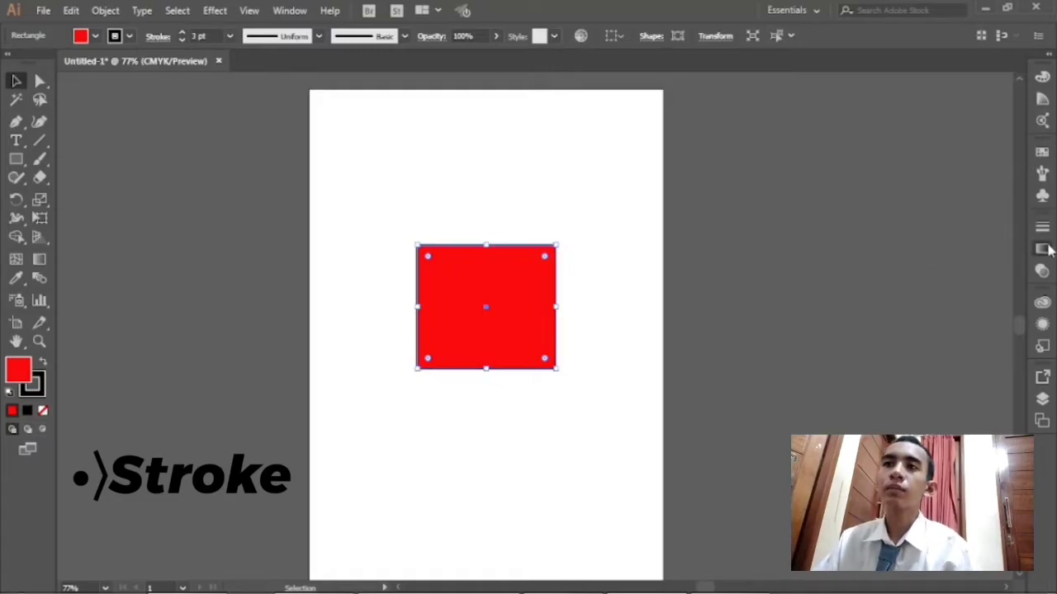
Step: Apply a linear gradient to the rectangle's fill, recolour its starting stop at 0% red, and close the gradient settings
click(1042, 248)
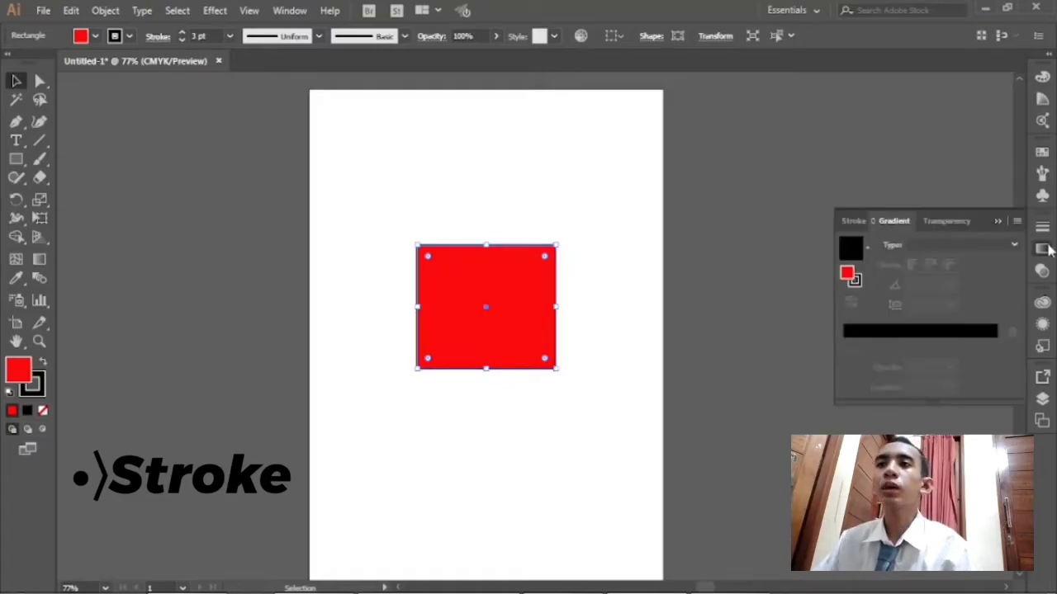
click(856, 246)
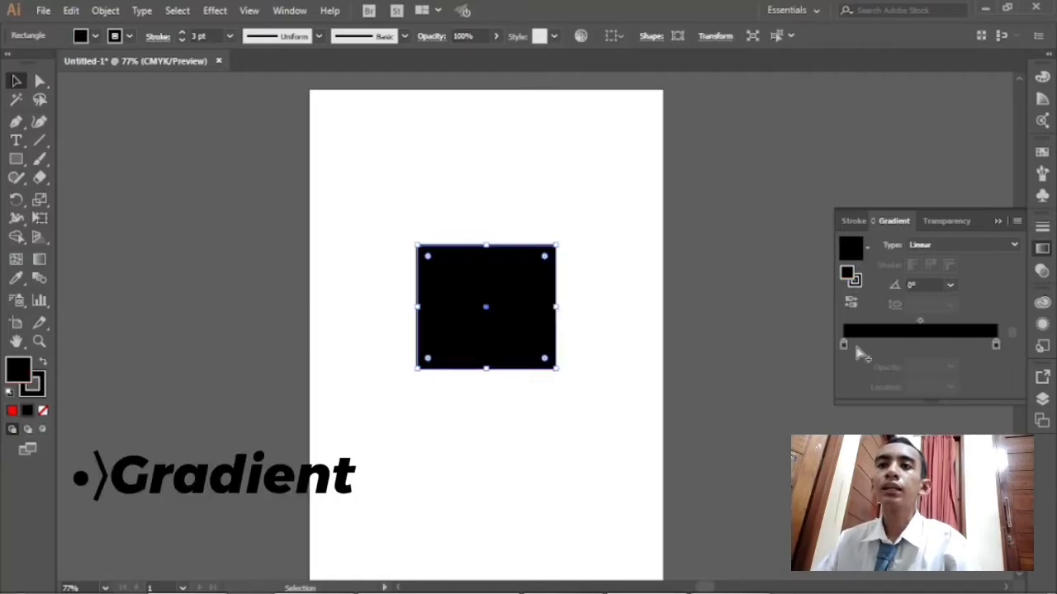
click(843, 346)
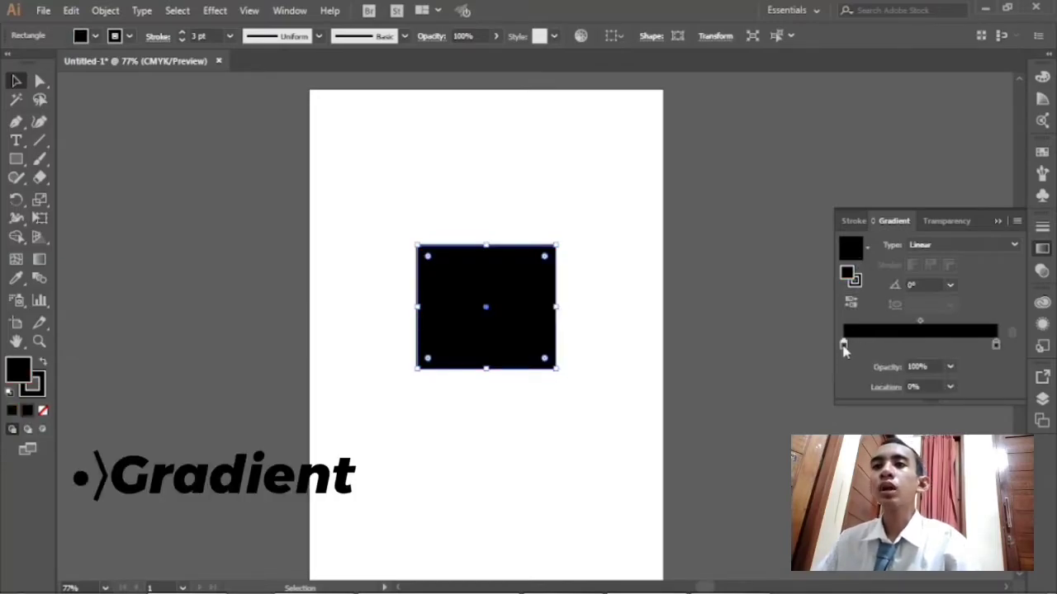
double_click(843, 346)
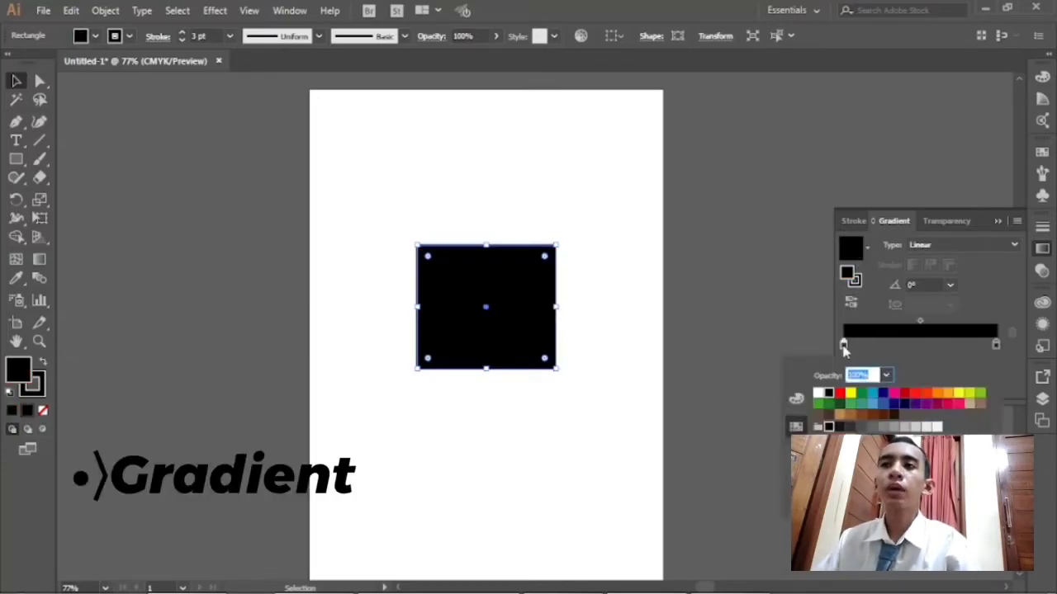
click(841, 396)
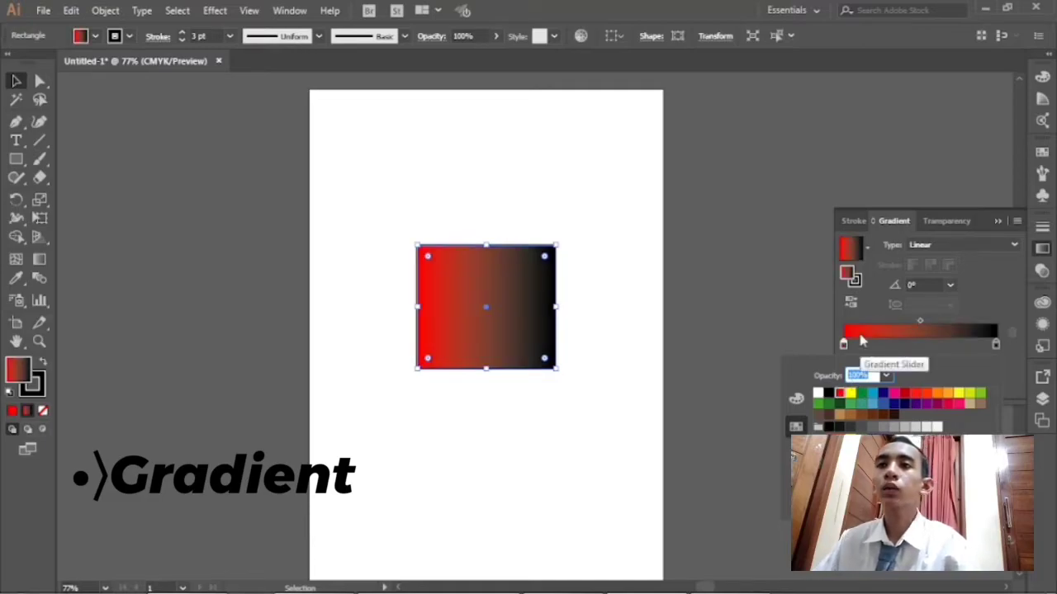
click(998, 220)
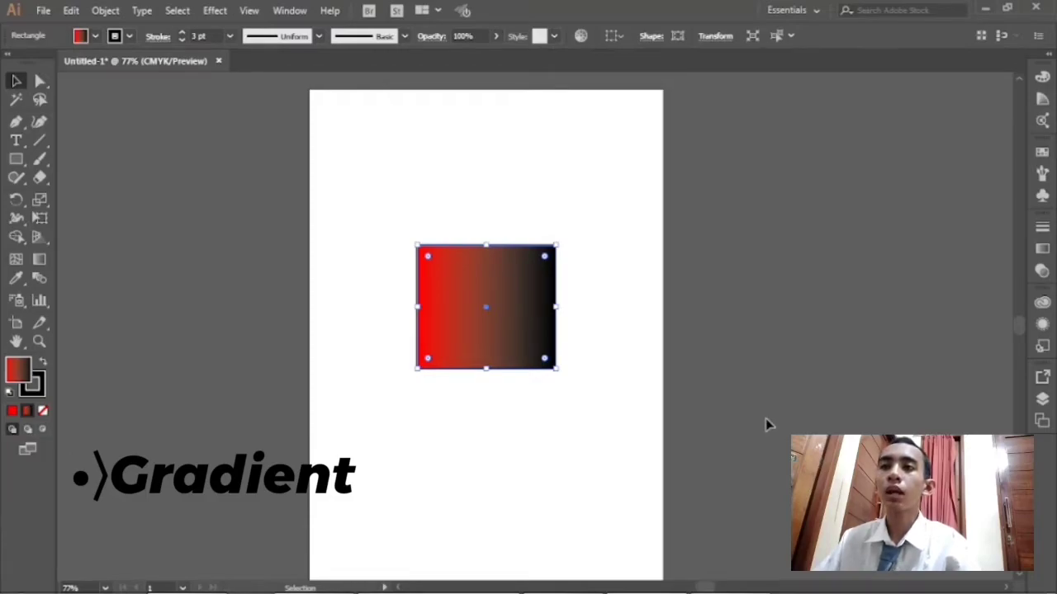
Step: Examine the transparency settings for the gradient rectangle, including the opacity control and the blending modes
click(1041, 273)
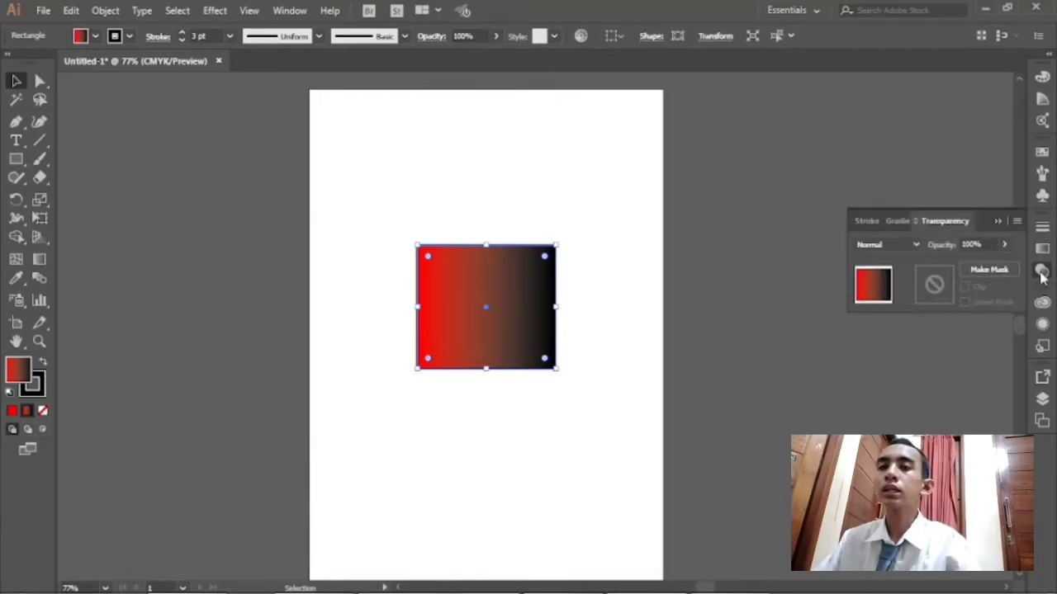
click(1003, 244)
mouse_move(1008, 266)
mouse_down()
mouse_move(962, 272)
mouse_move(1009, 266)
mouse_up()
click(908, 244)
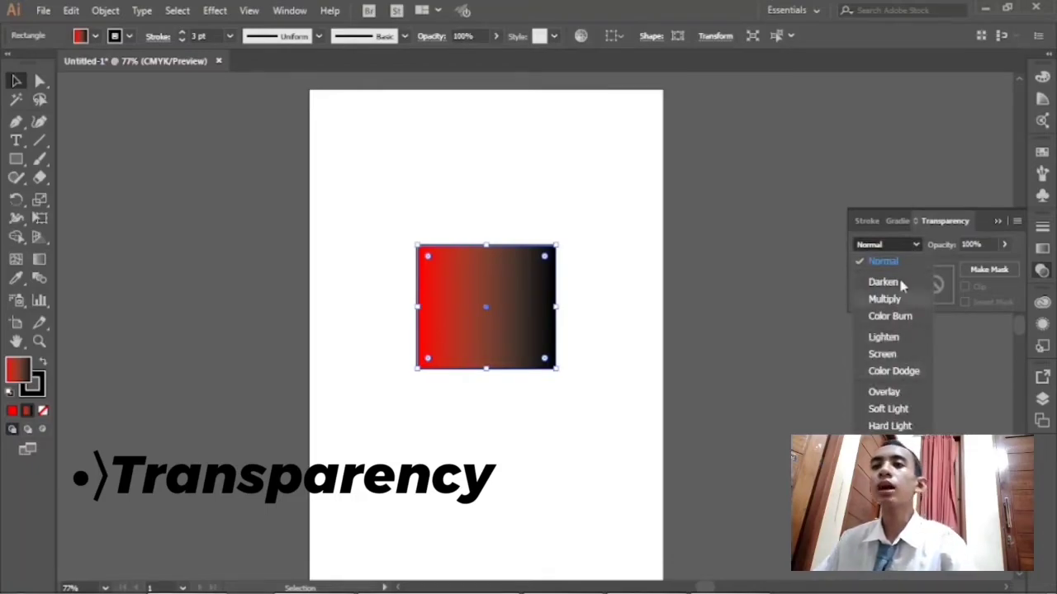
click(906, 246)
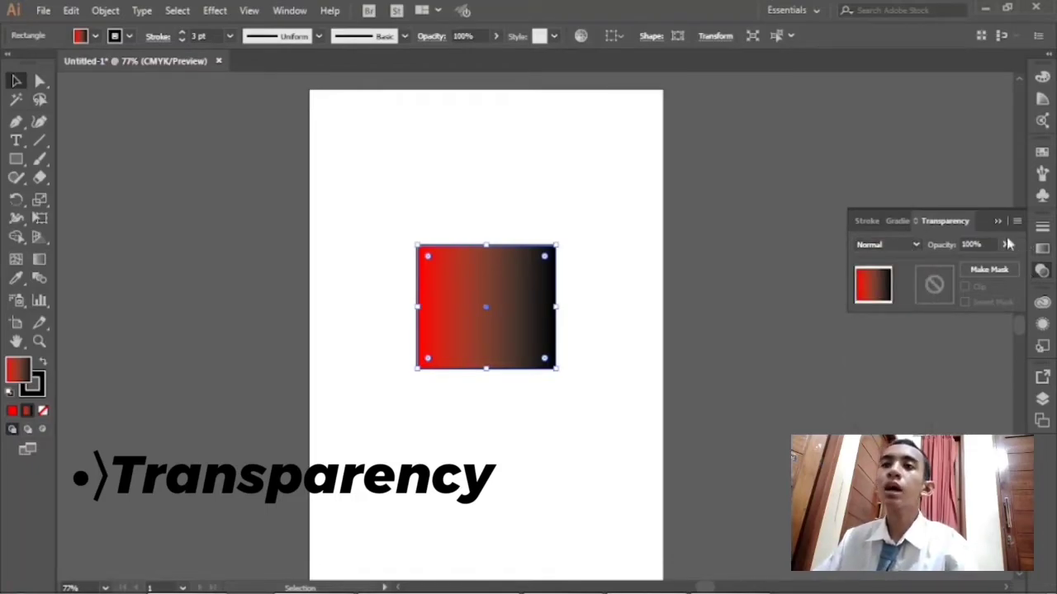
click(999, 222)
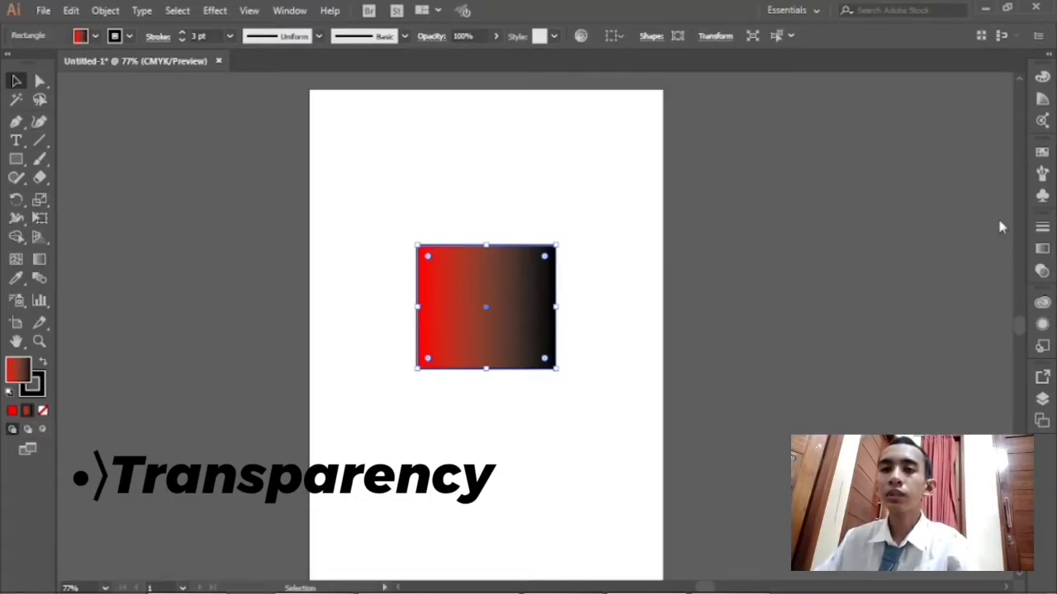
Step: Show Layer 2 with the red circle and hide Layer 1 with the gradient rectangle
click(1042, 398)
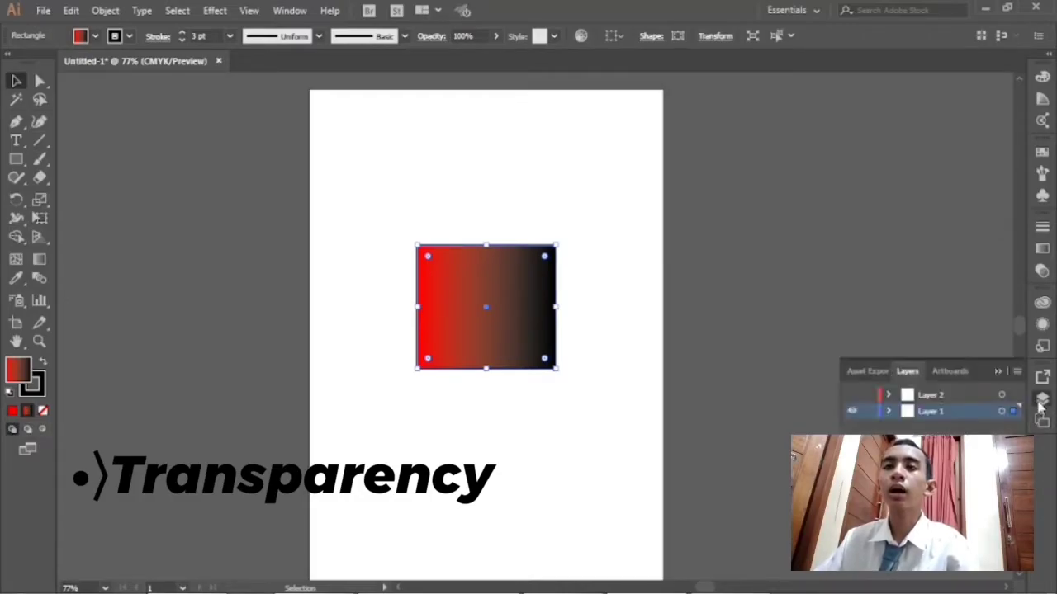
click(852, 395)
click(853, 412)
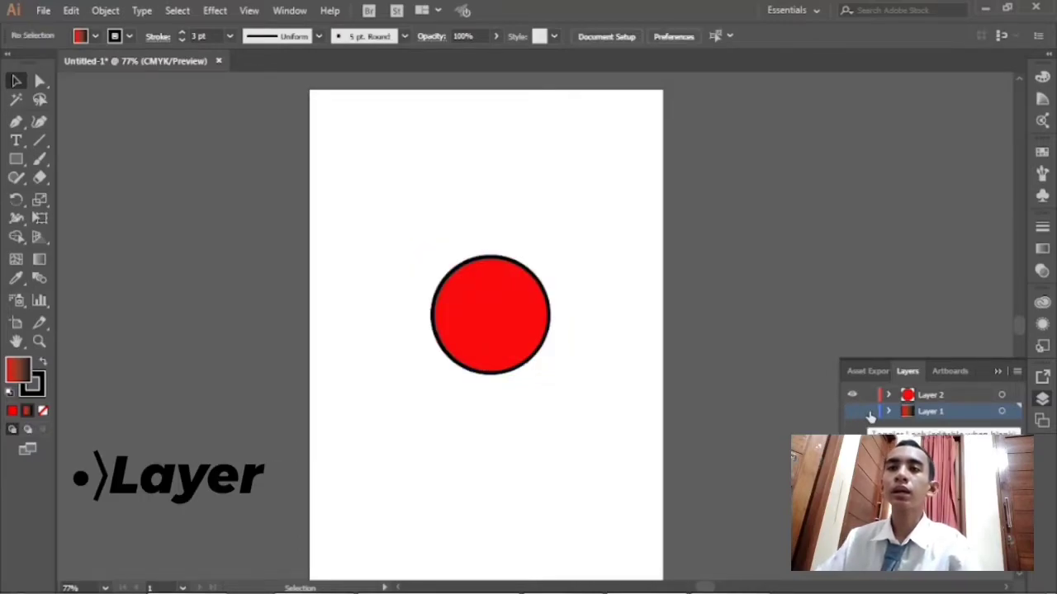
Step: Move the red circle slightly up on the artboard, then undo the move and the layer visibility changes
drag(478, 328, 464, 287)
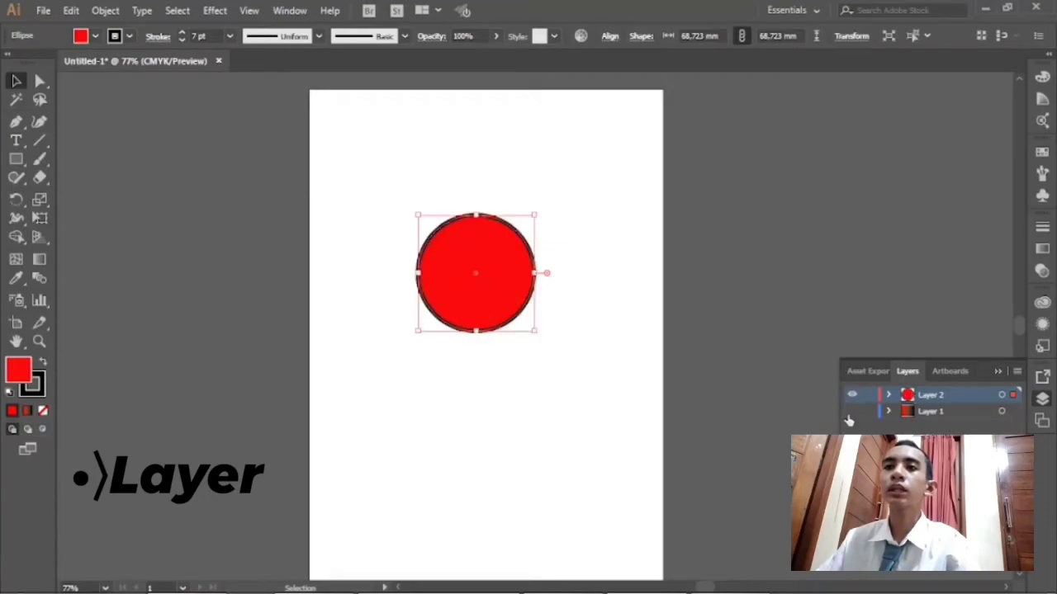
key(ctrl+z)
click(997, 373)
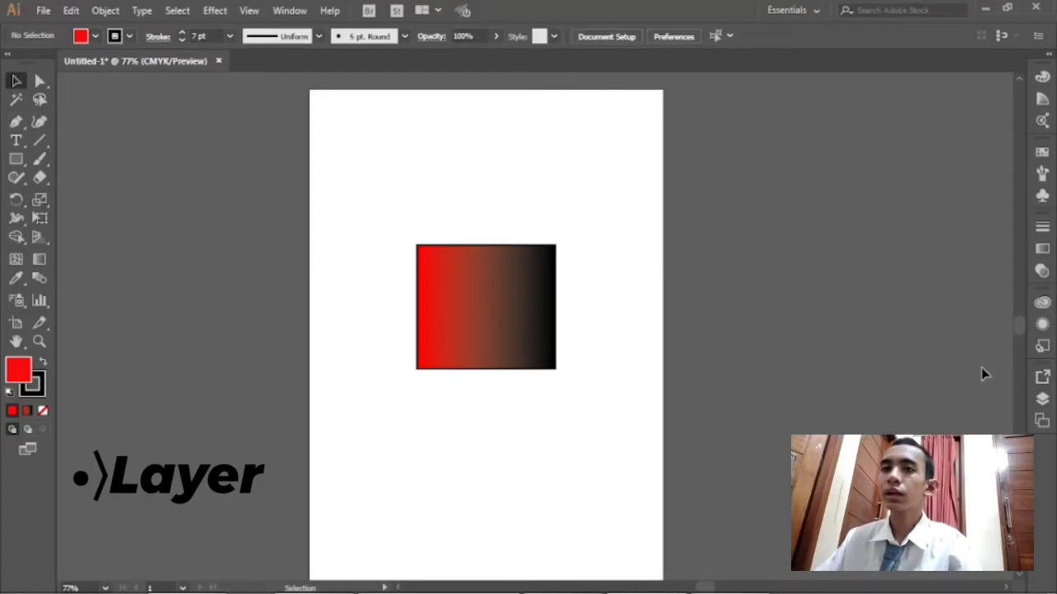
Step: Open the Actions list and look through the Default Actions set
click(288, 10)
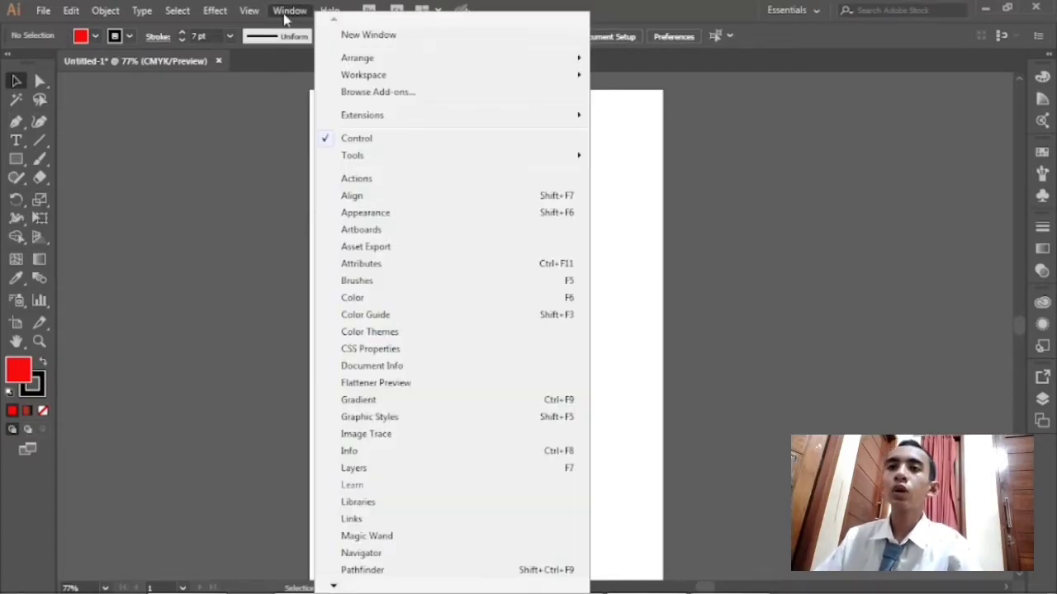
click(372, 179)
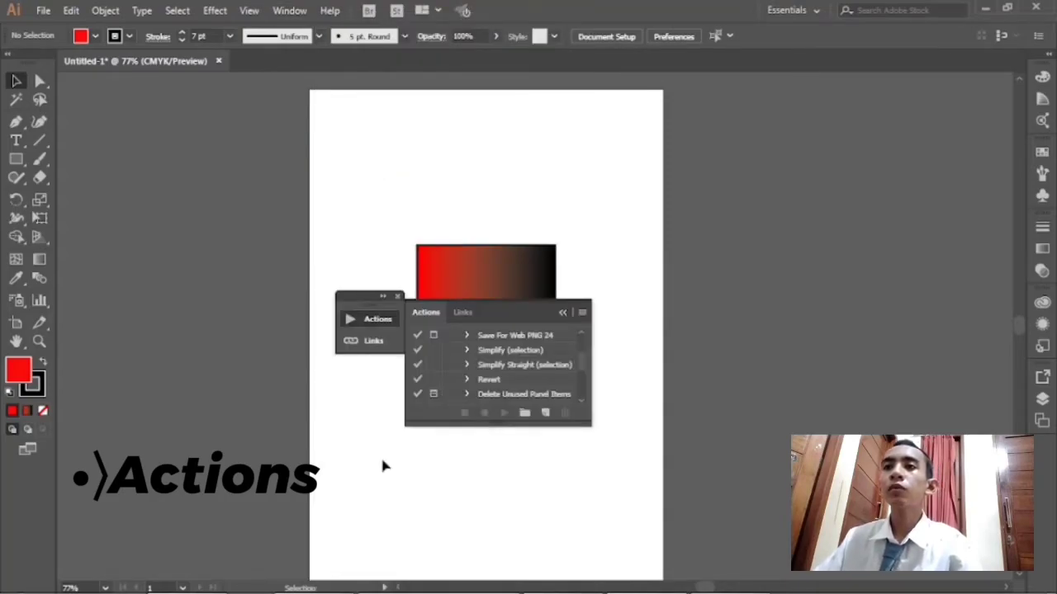
scroll(471, 353, down, 4)
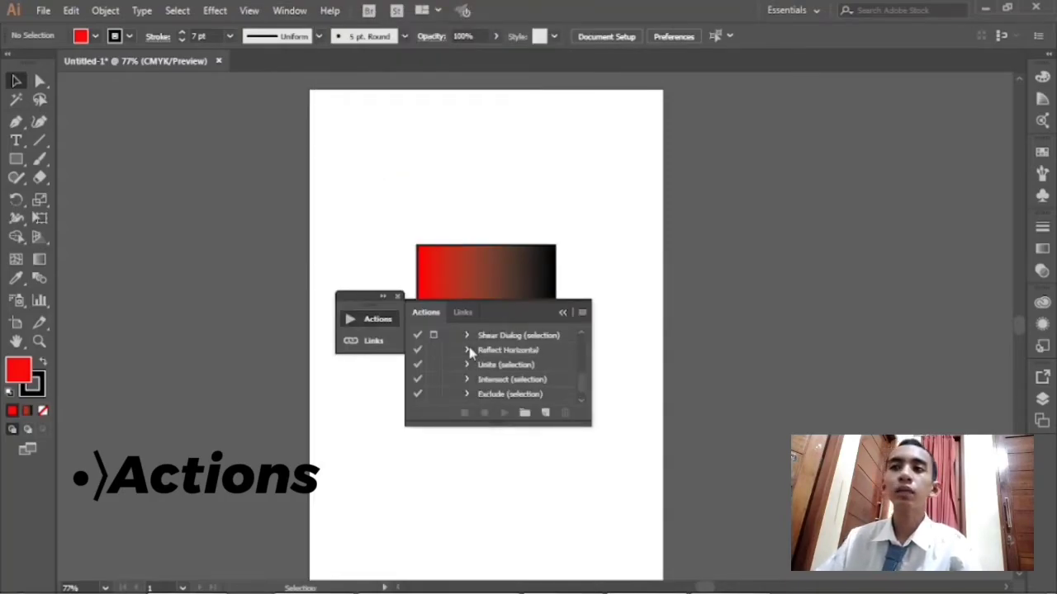
scroll(466, 357, down, 1)
scroll(464, 358, up, 6)
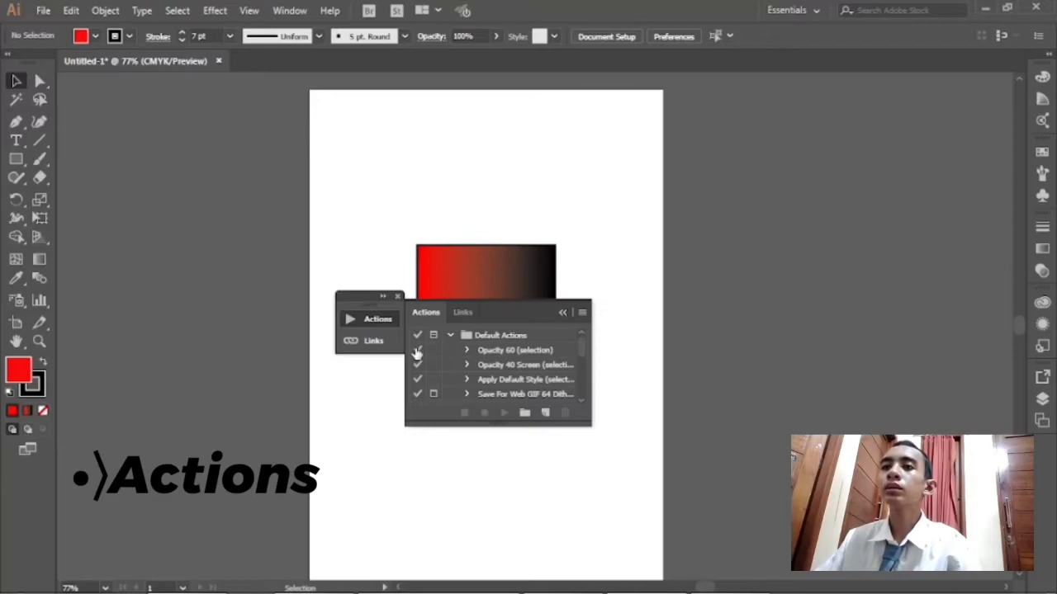
click(564, 312)
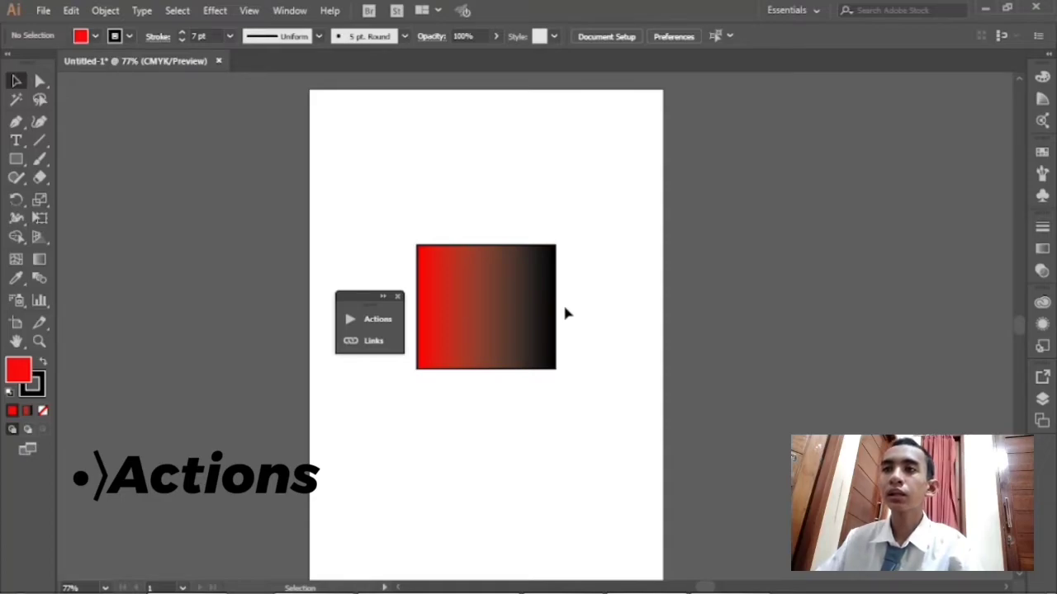
Step: View the Links list with its link information details, and close the Actions and Links group
click(391, 347)
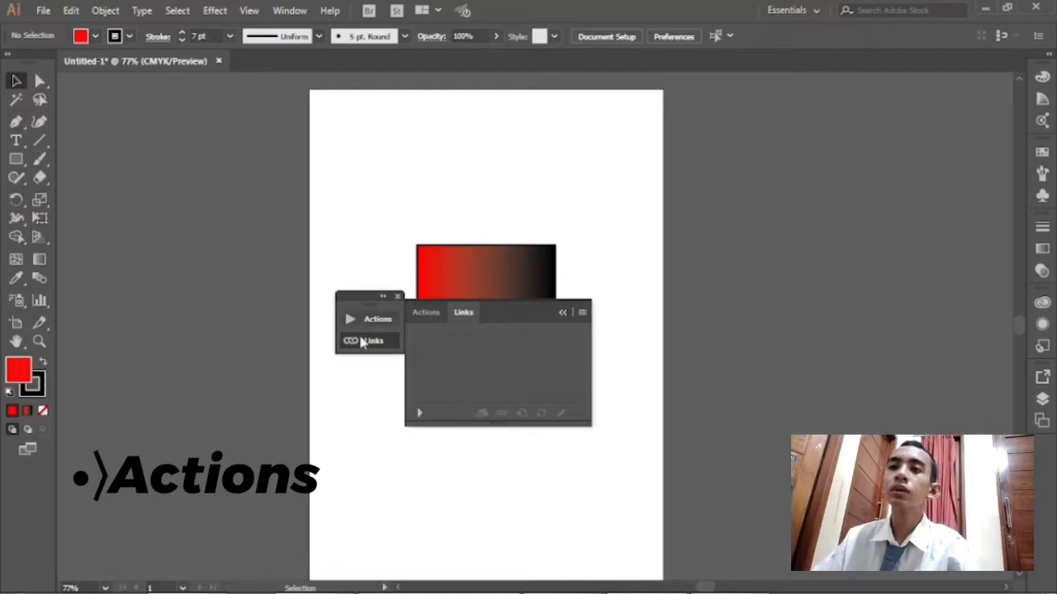
click(418, 413)
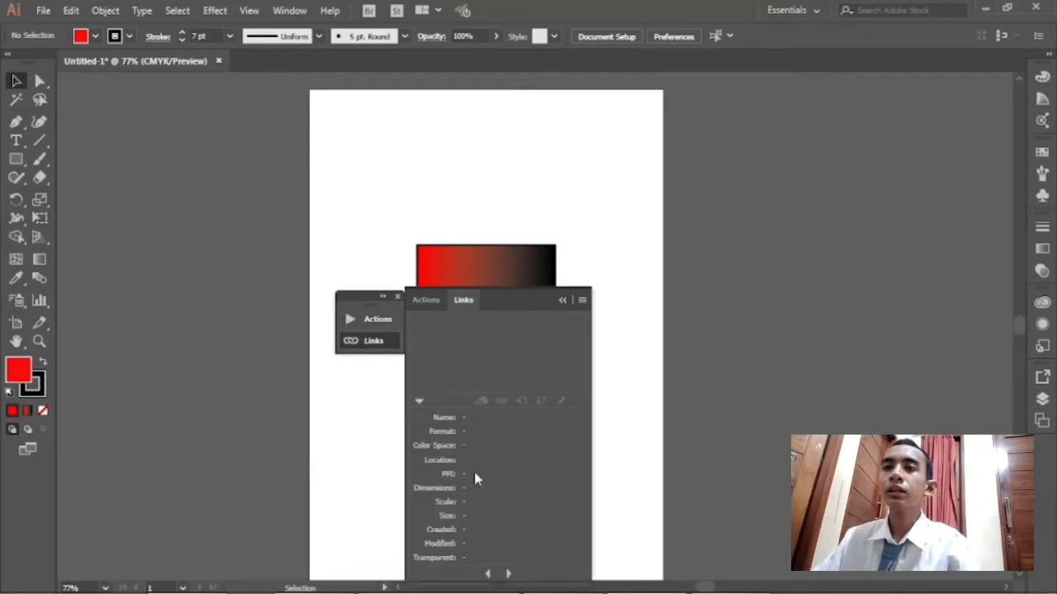
click(418, 400)
click(562, 313)
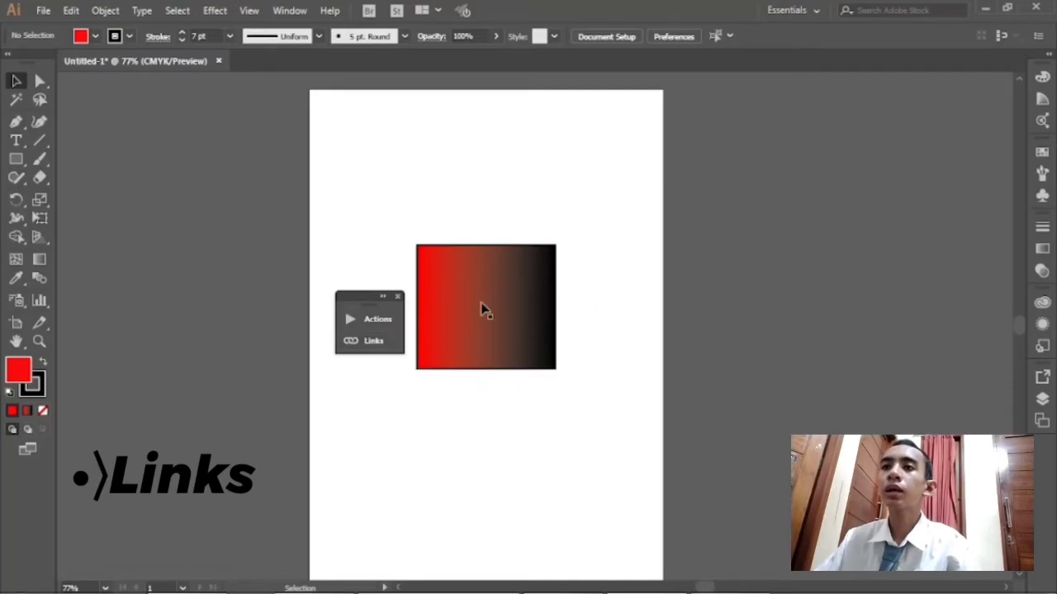
click(397, 296)
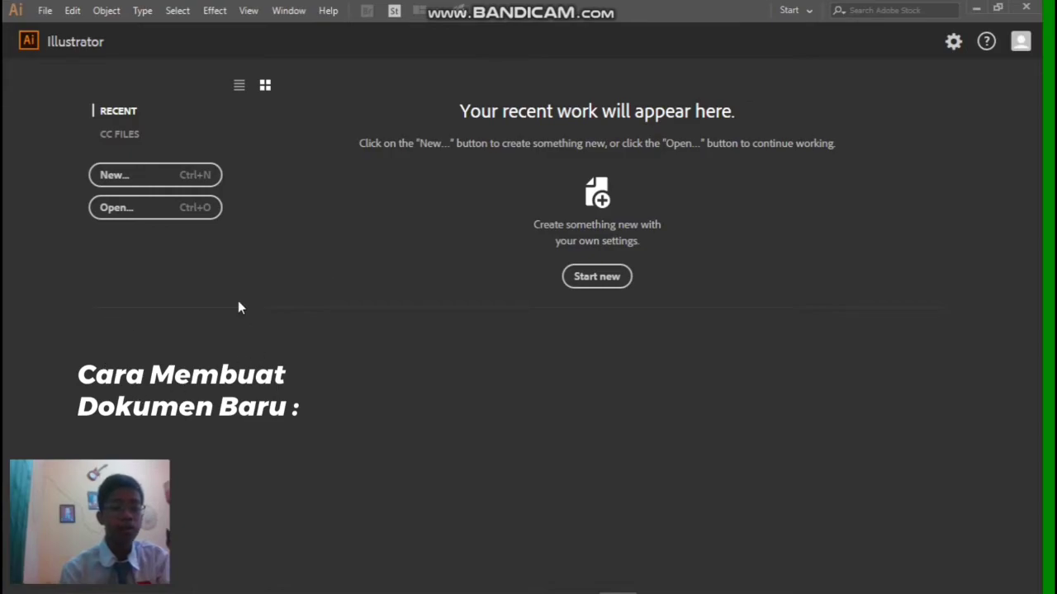
Step: Create a new print document from the A4 preset, named Happy School, in CMYK Color mode
click(121, 184)
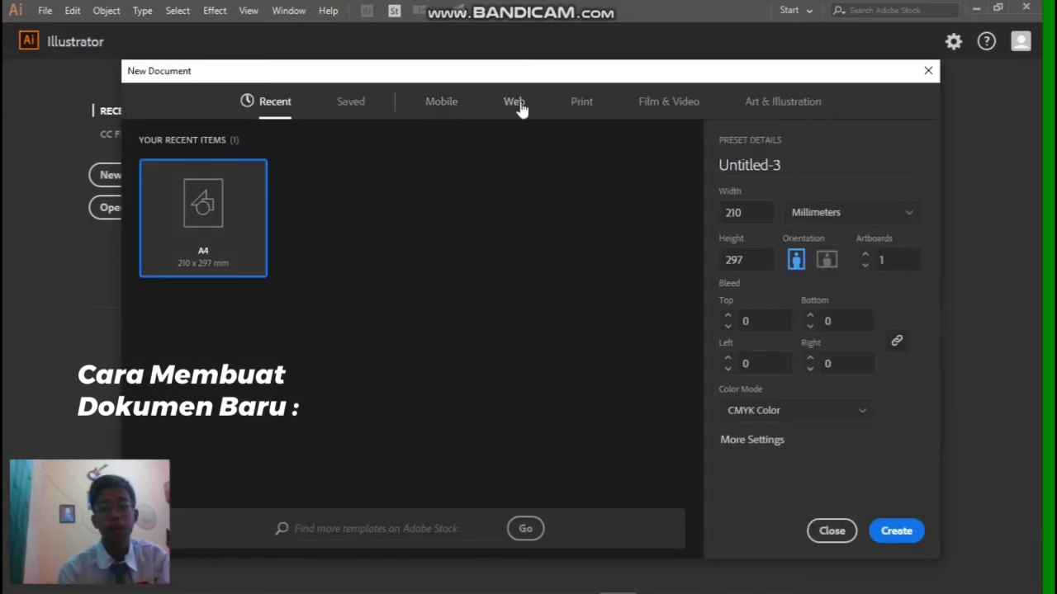
click(575, 105)
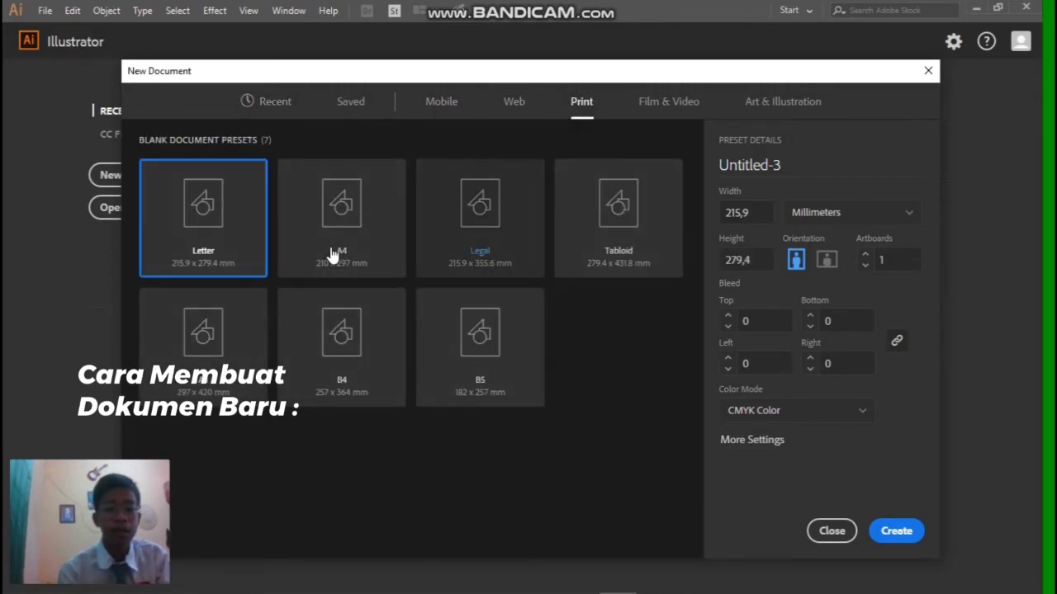
click(367, 231)
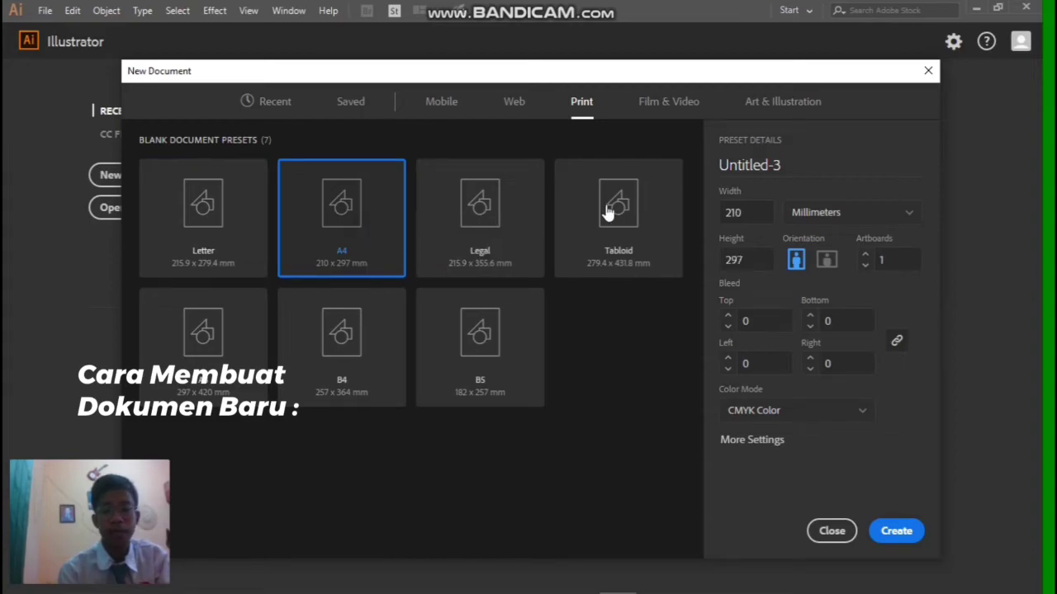
click(768, 165)
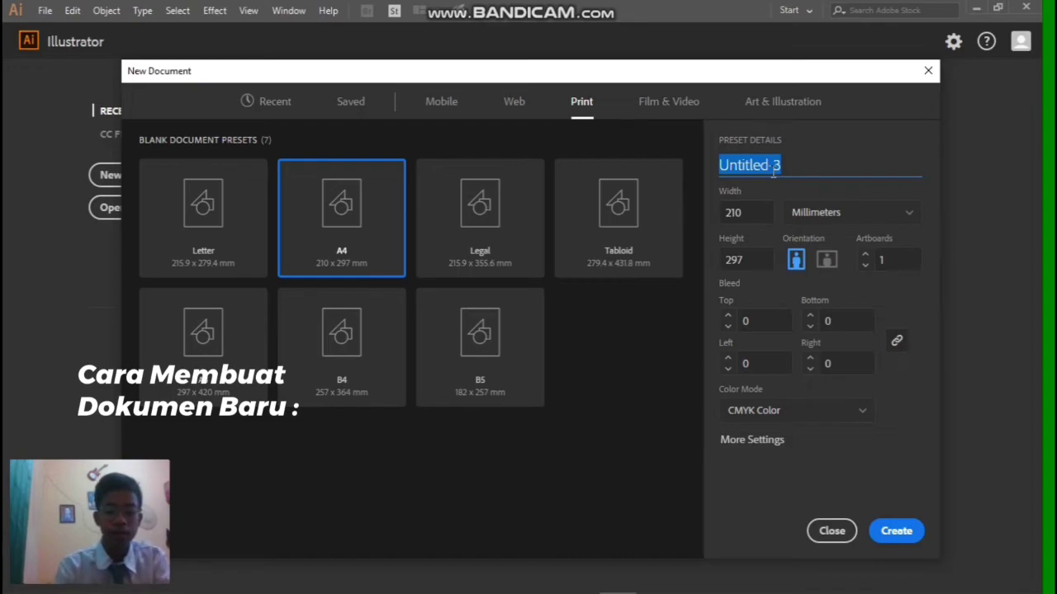
text(Happy School)
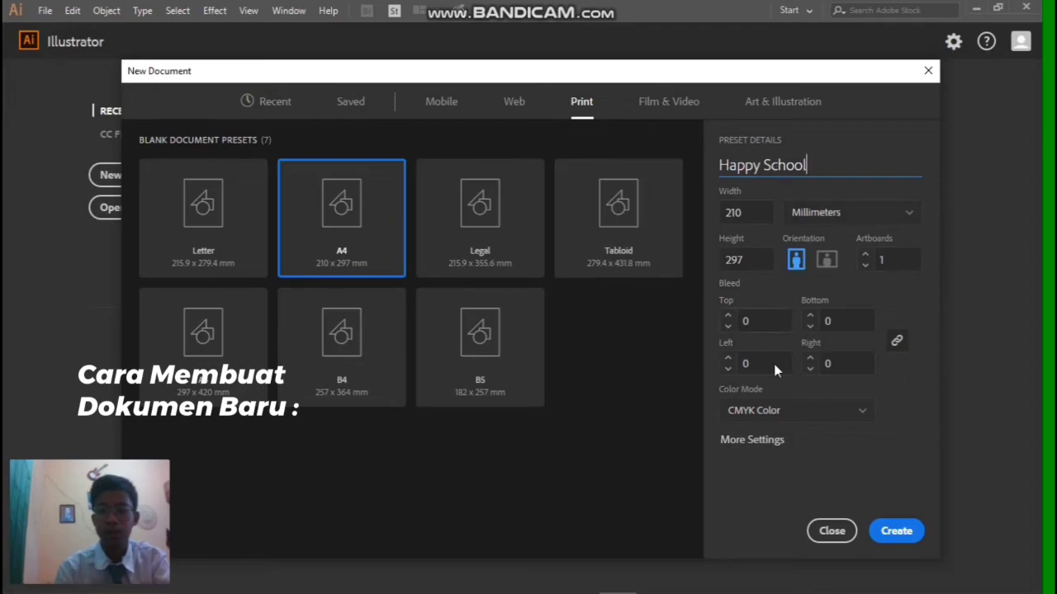
click(778, 417)
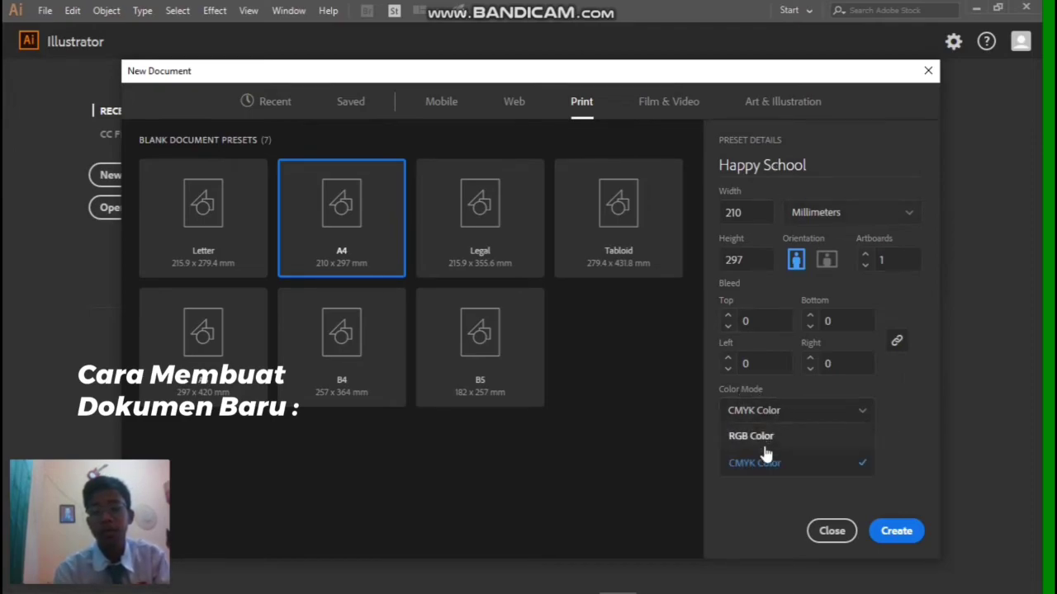
click(767, 463)
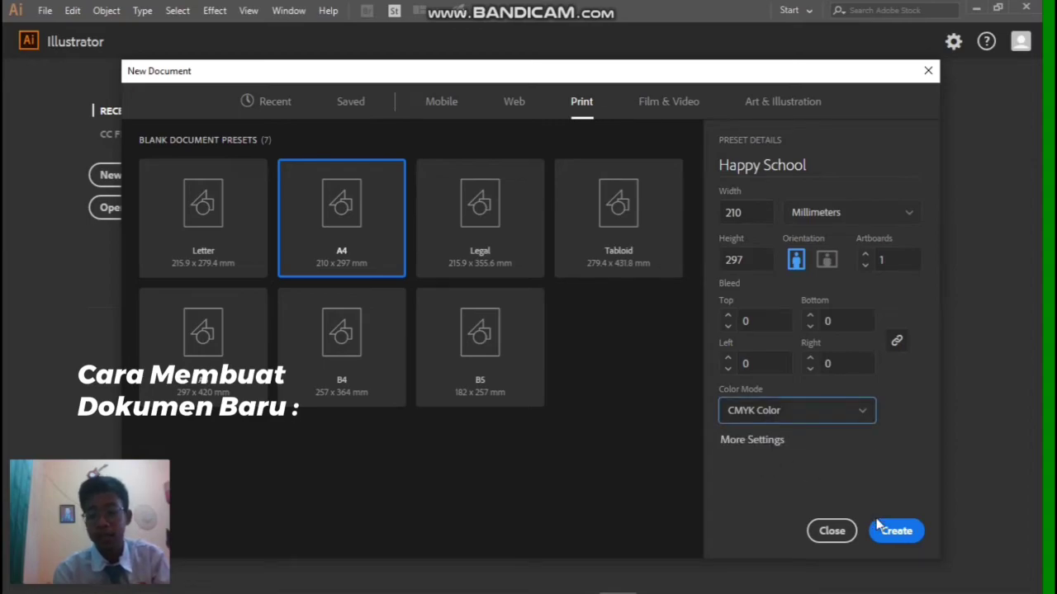
click(894, 530)
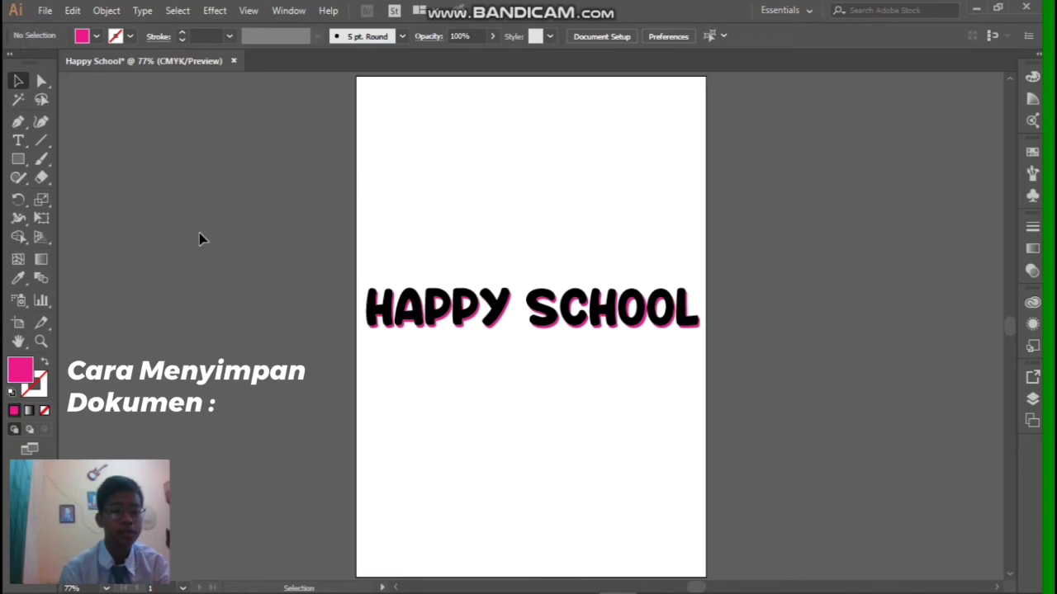
Step: Save the document as Happy School in Adobe Illustrator format, Illustrator CC version, in the File folder of Adobe Ilustrator on drive D
click(45, 11)
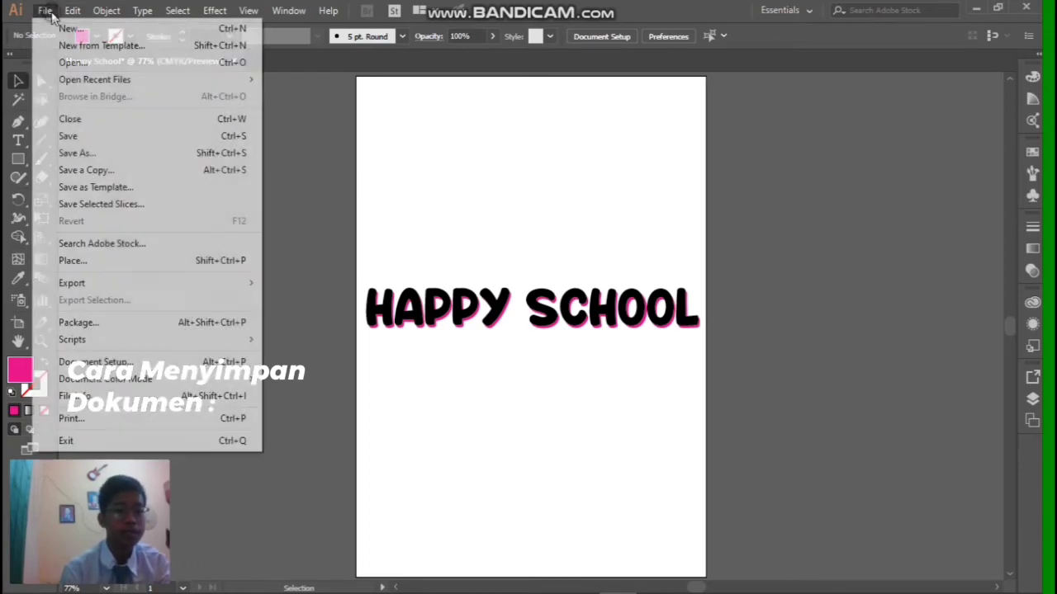
click(81, 137)
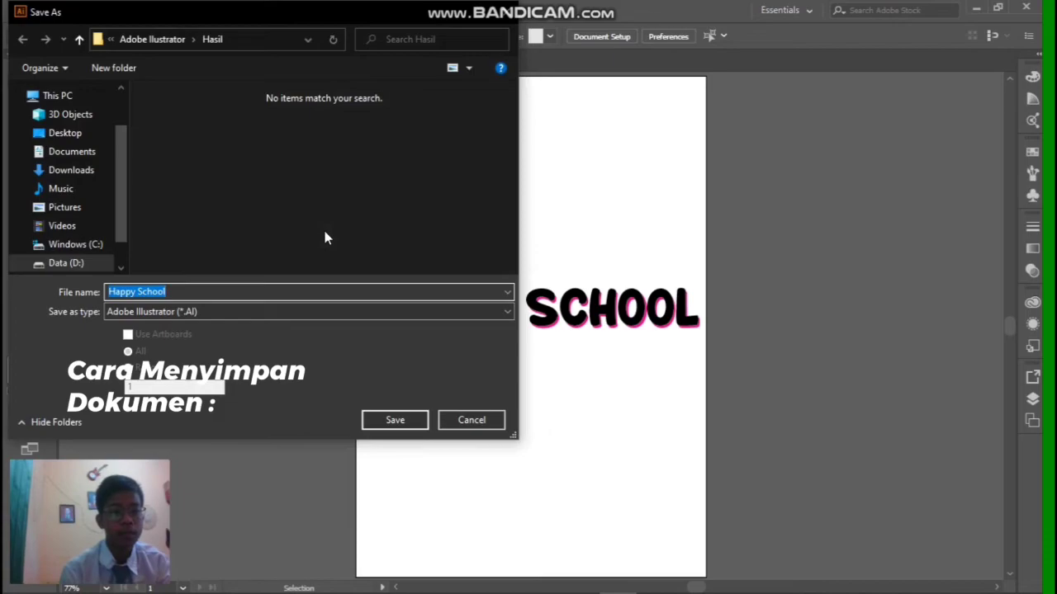
click(93, 262)
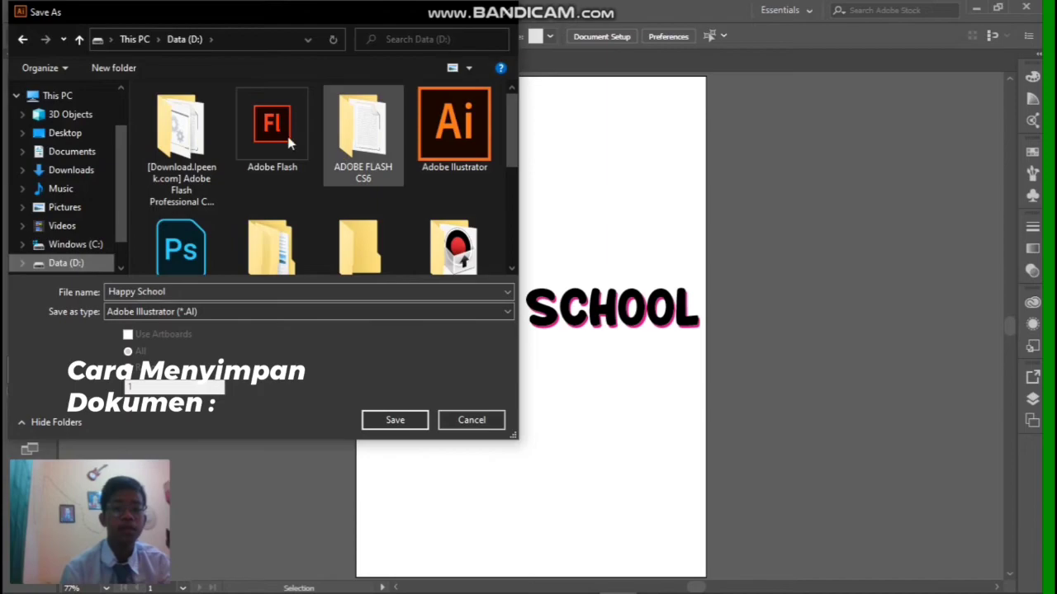
click(442, 147)
double_click(441, 147)
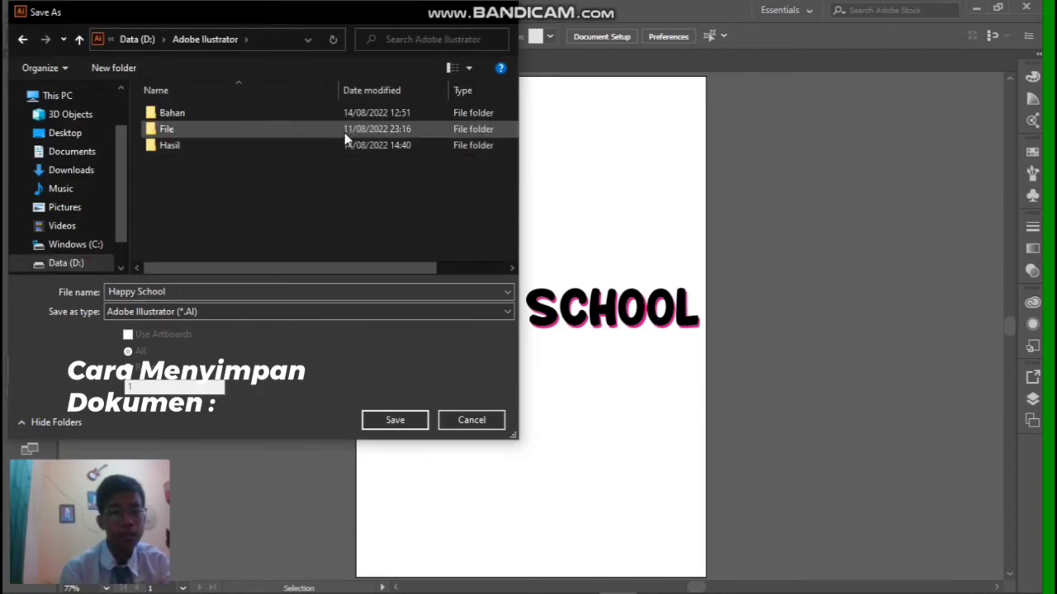
double_click(300, 130)
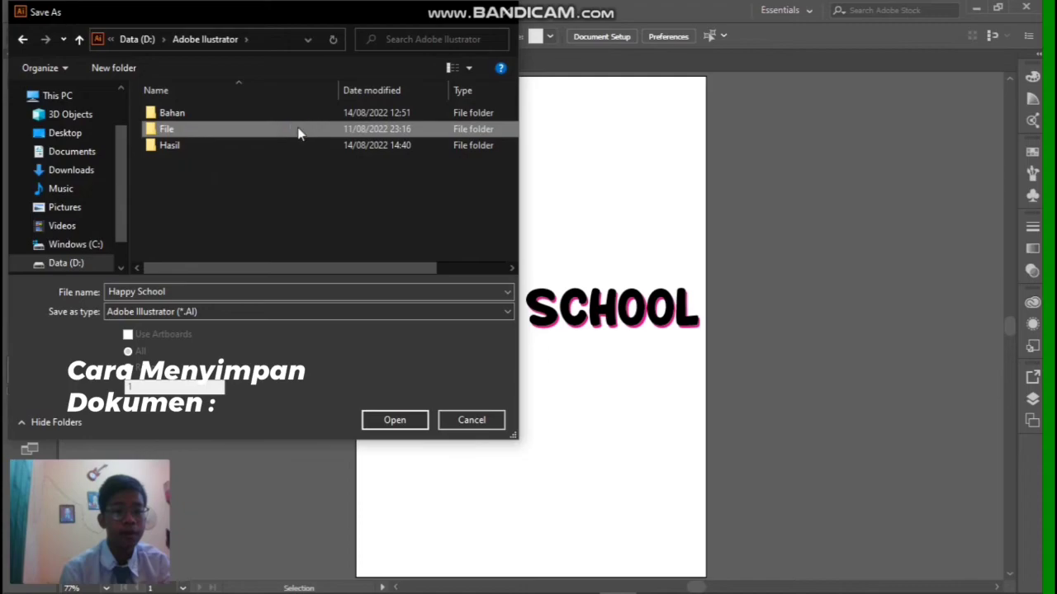
double_click(186, 291)
click(186, 292)
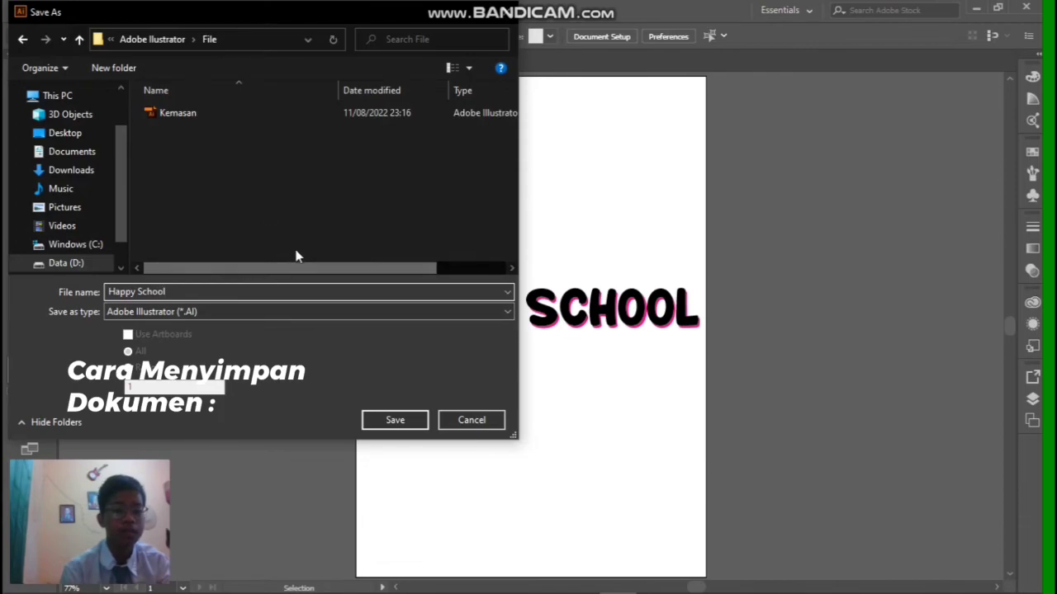
click(391, 418)
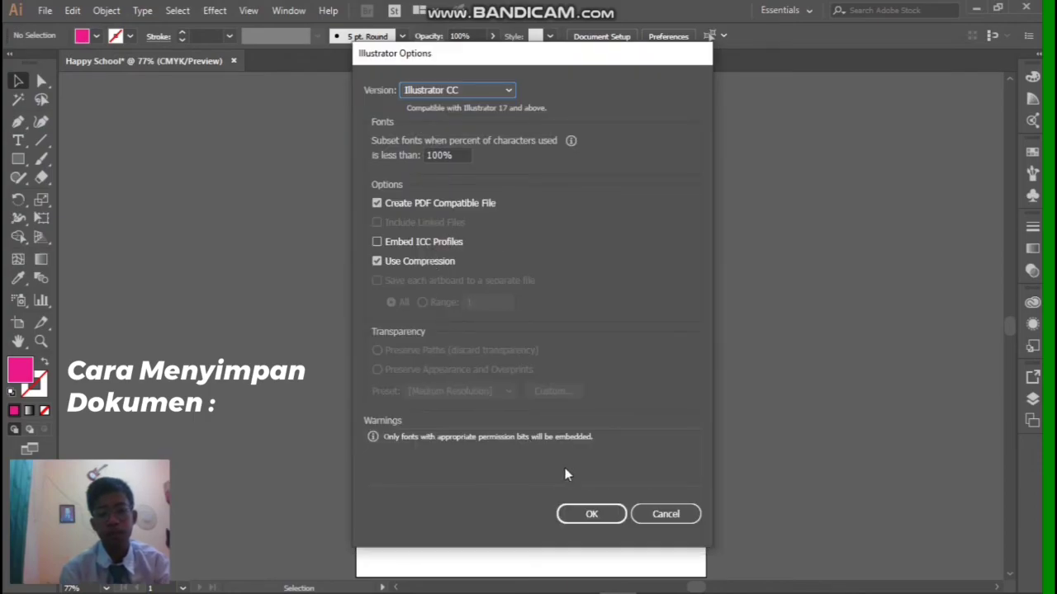
click(591, 512)
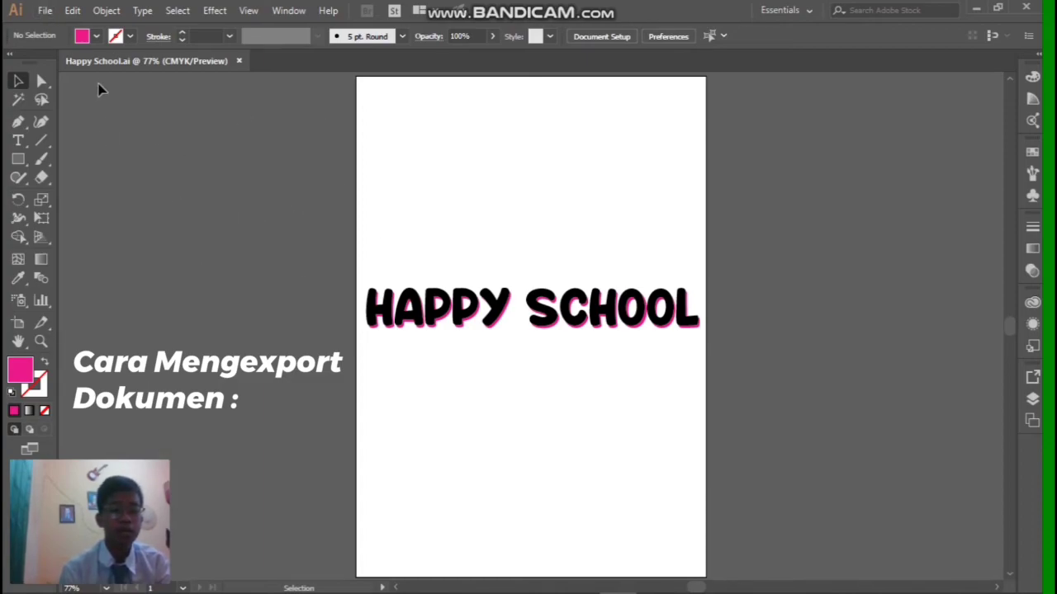
Step: Export the document as a PNG named Happy School to the Hasil folder of Adobe Ilustrator on drive D
click(46, 10)
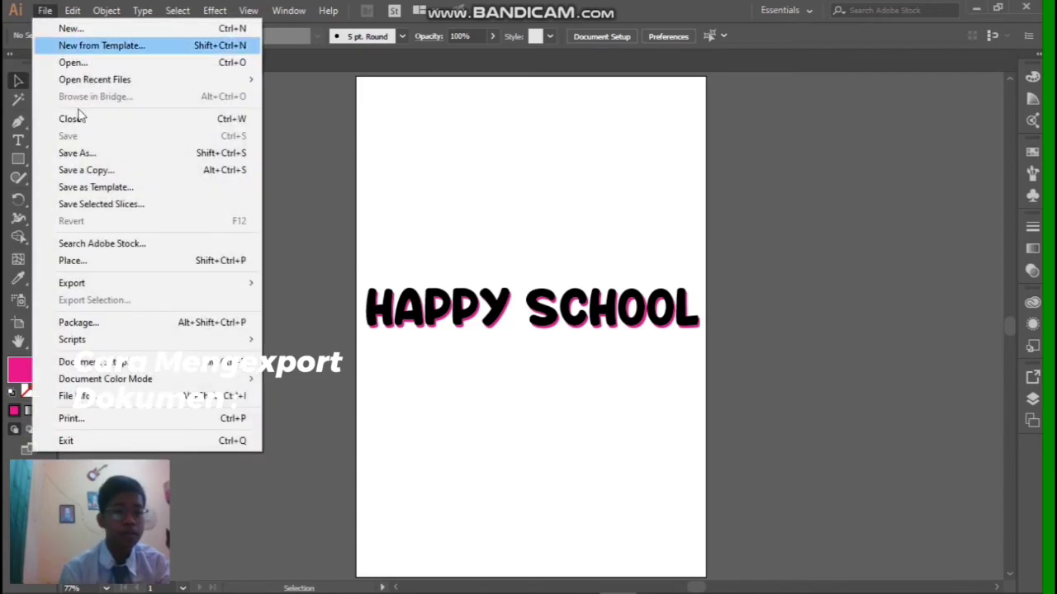
mouse_move(100, 283)
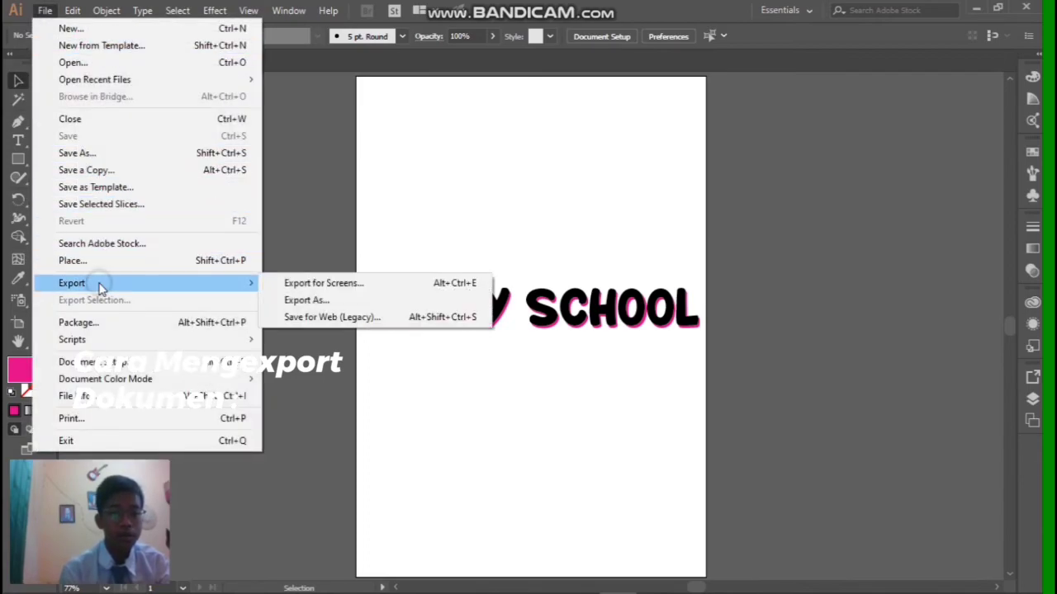
click(273, 303)
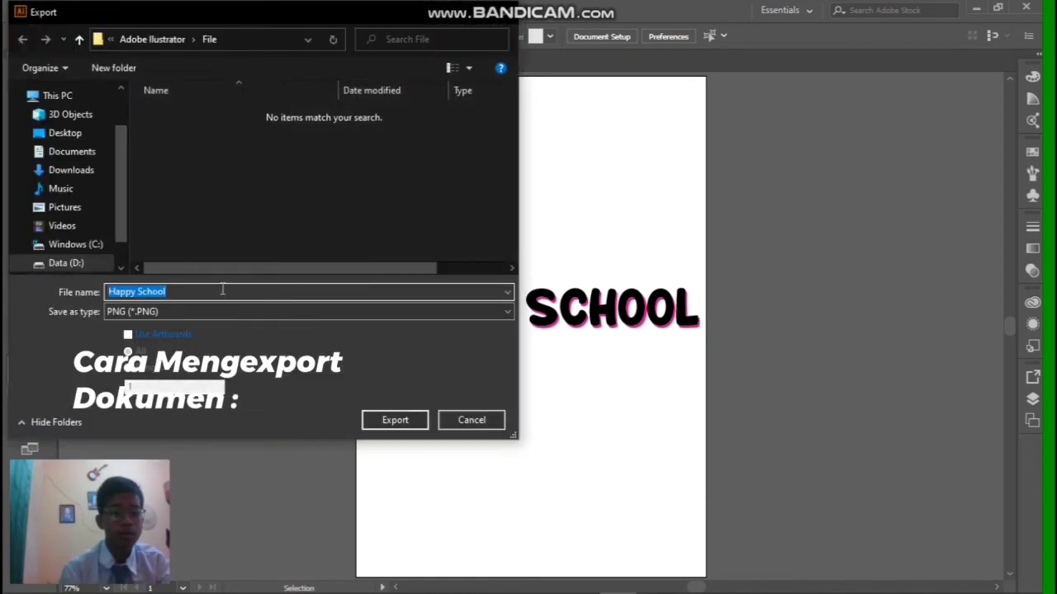
click(221, 289)
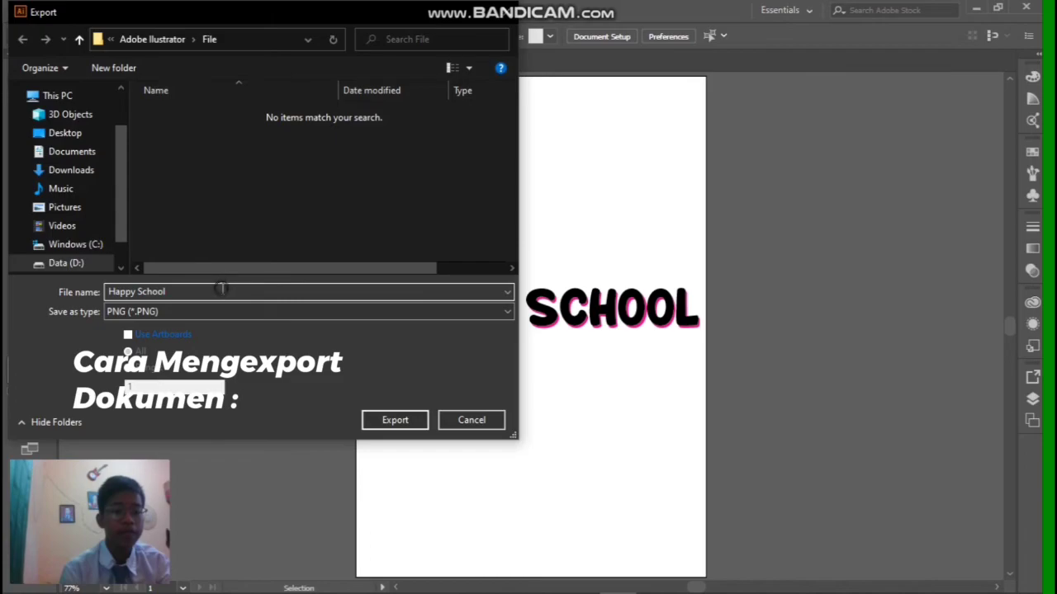
click(100, 266)
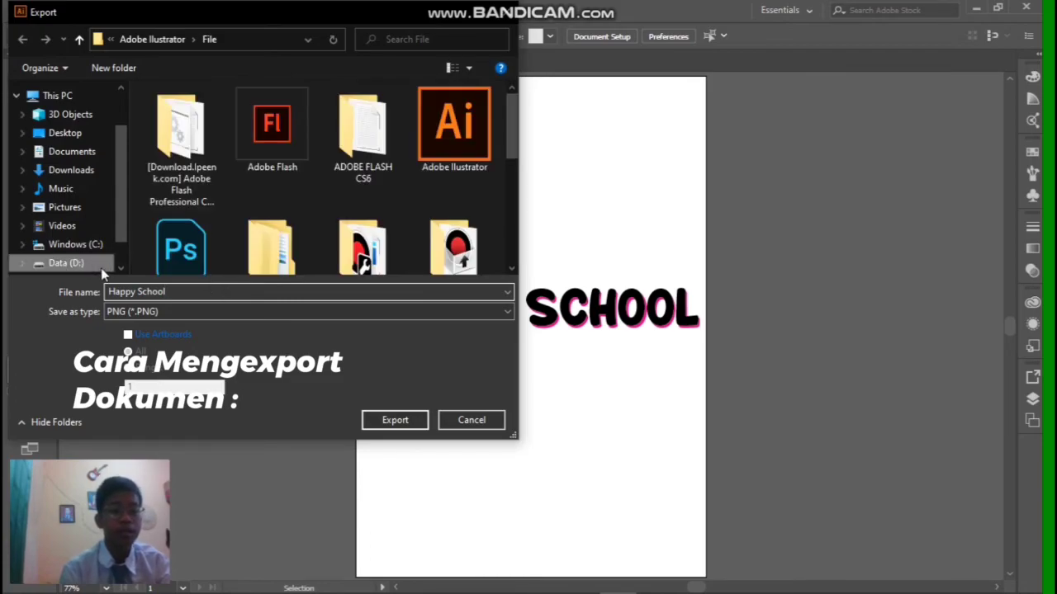
click(459, 138)
double_click(457, 138)
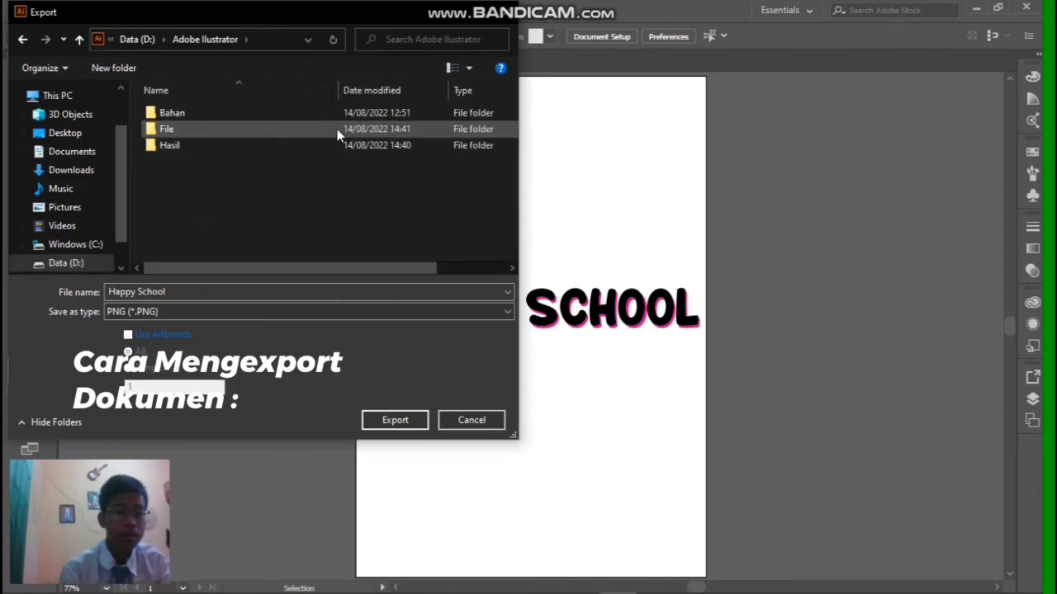
double_click(289, 146)
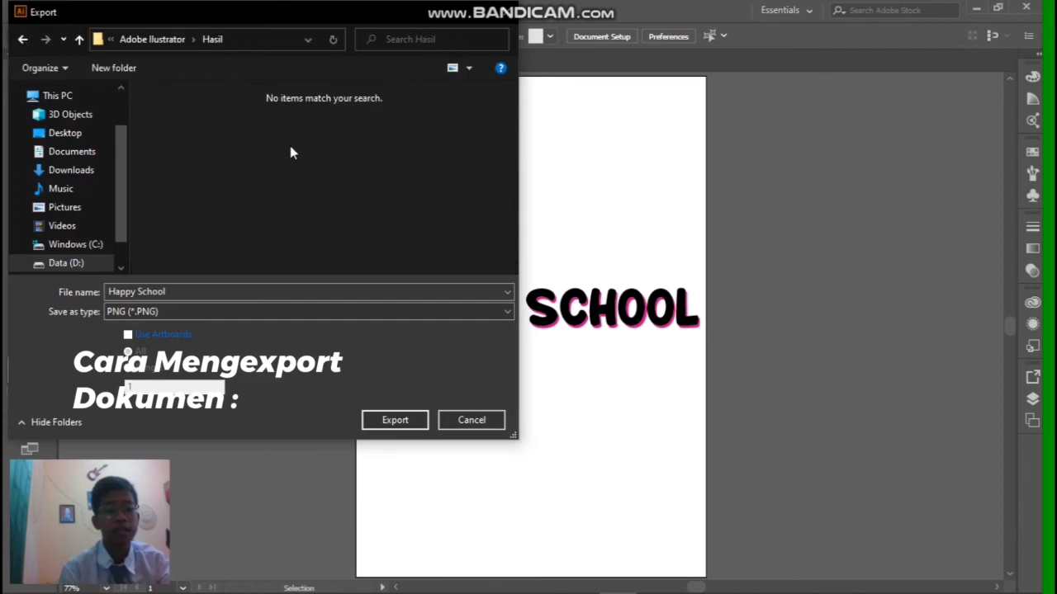
click(172, 291)
click(173, 291)
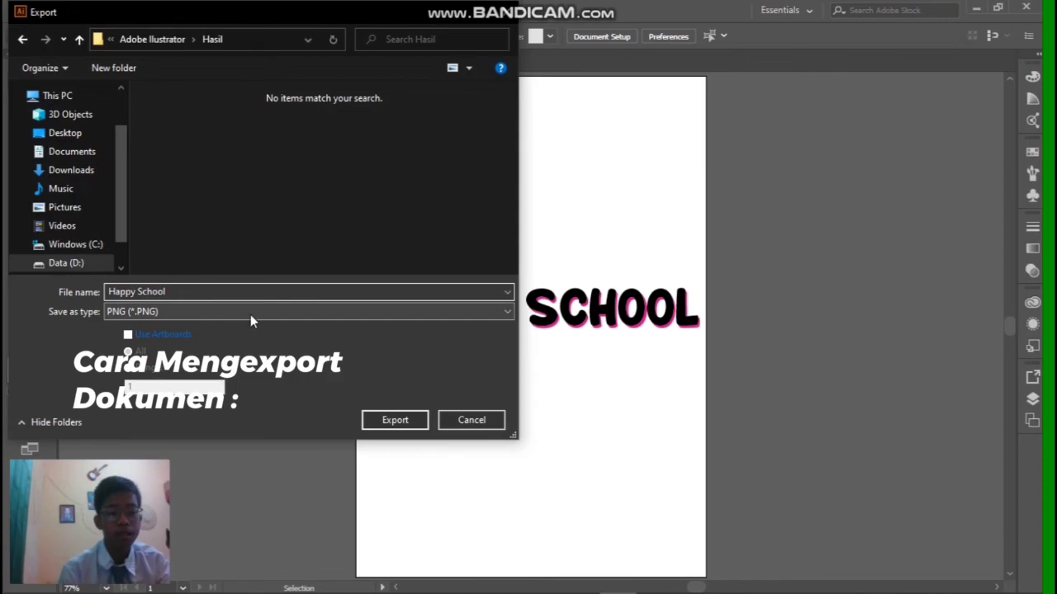
click(395, 421)
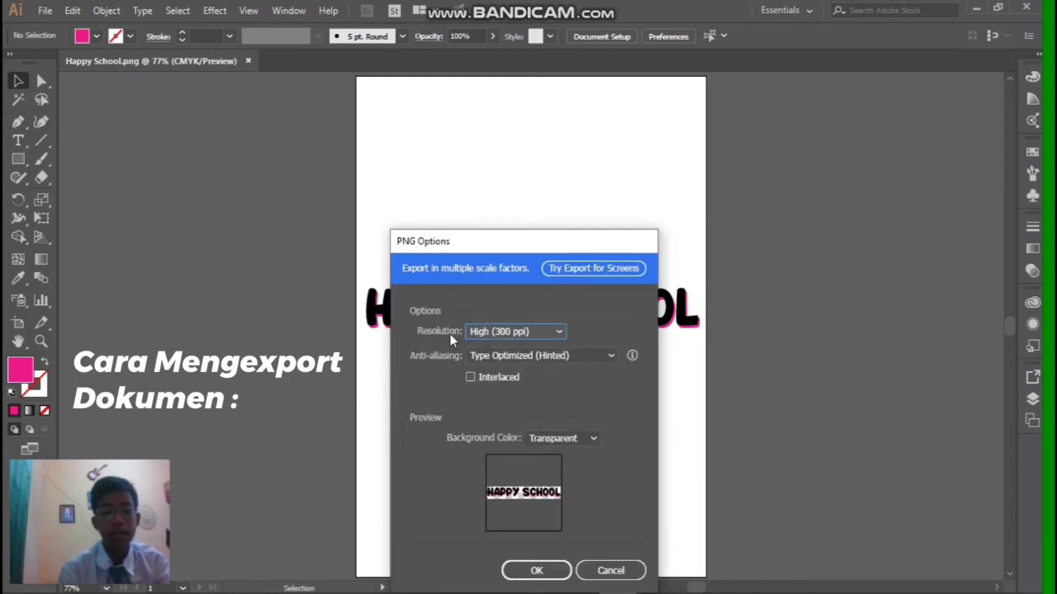
Step: Set the PNG resolution to High (300 ppi) with a Transparent background color, and finish the export
click(529, 331)
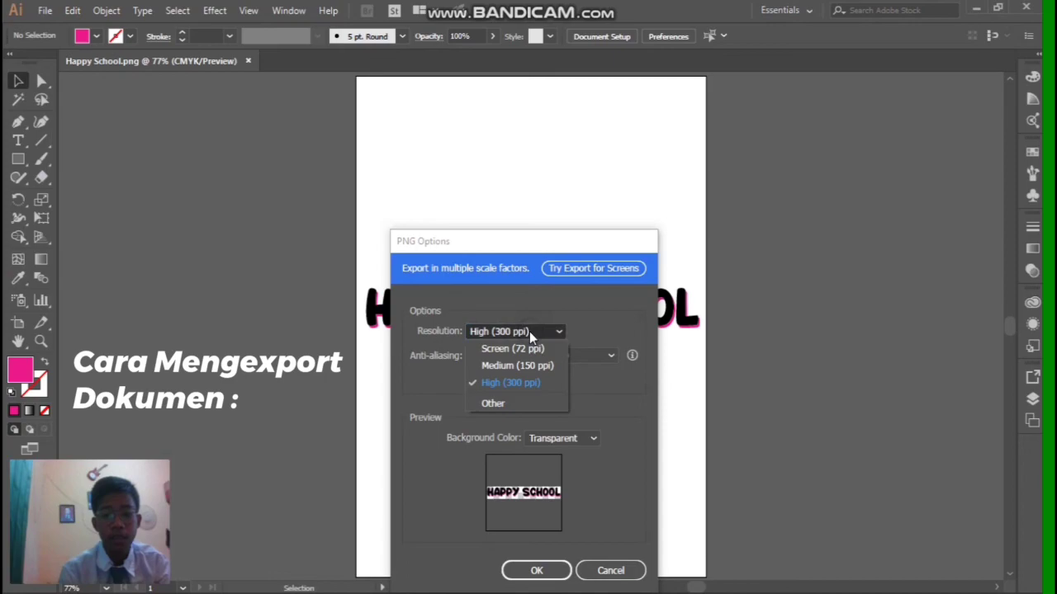
click(506, 385)
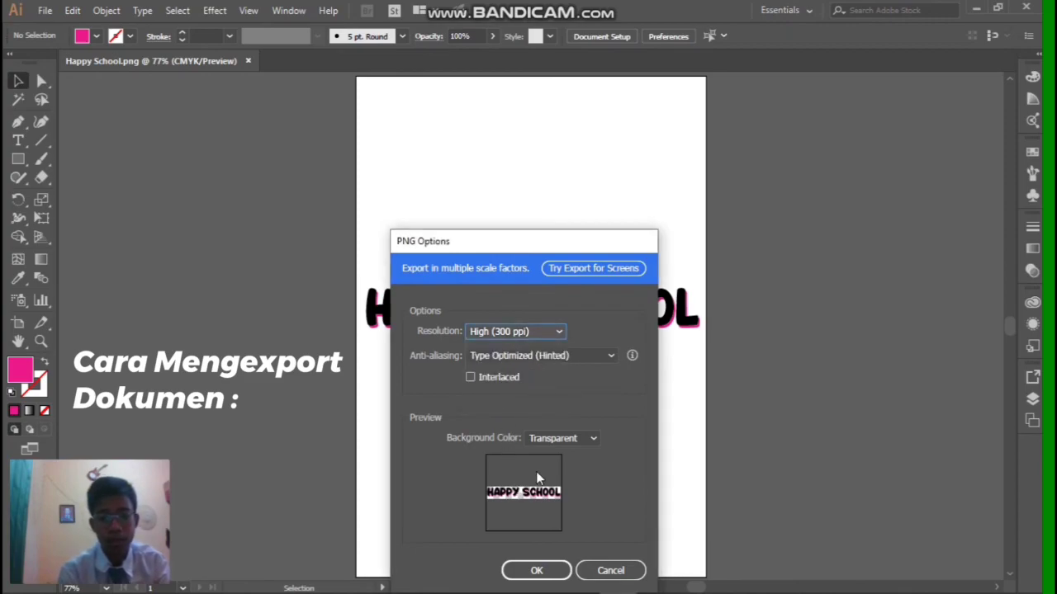
click(535, 569)
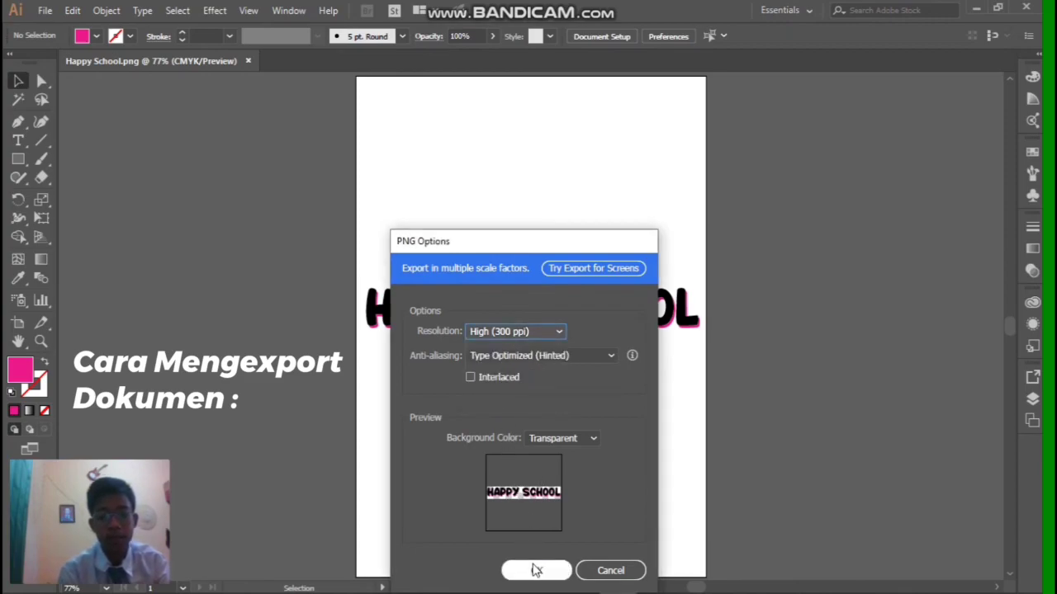
click(579, 441)
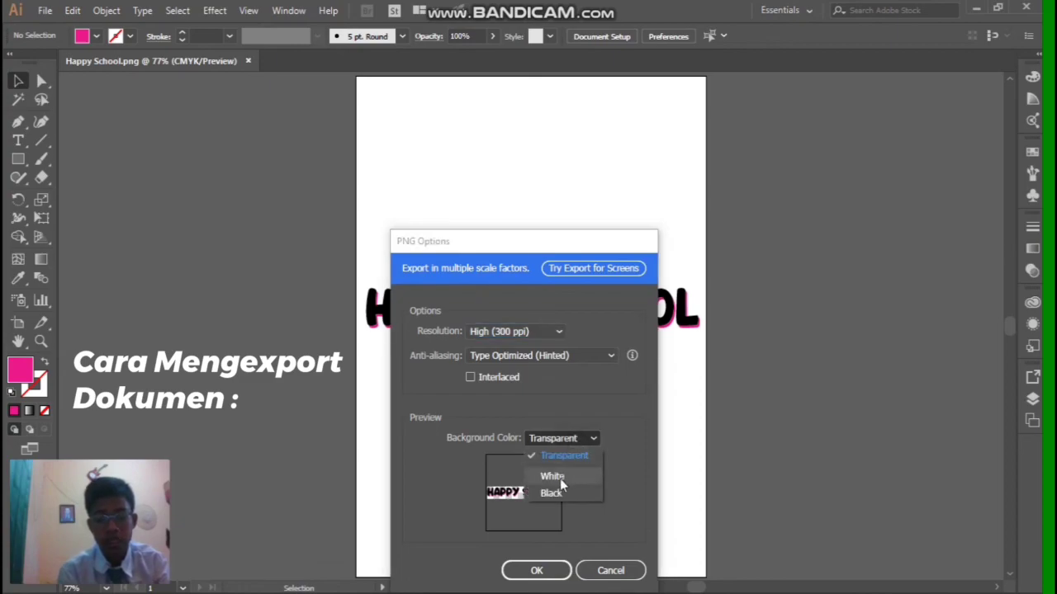
click(588, 440)
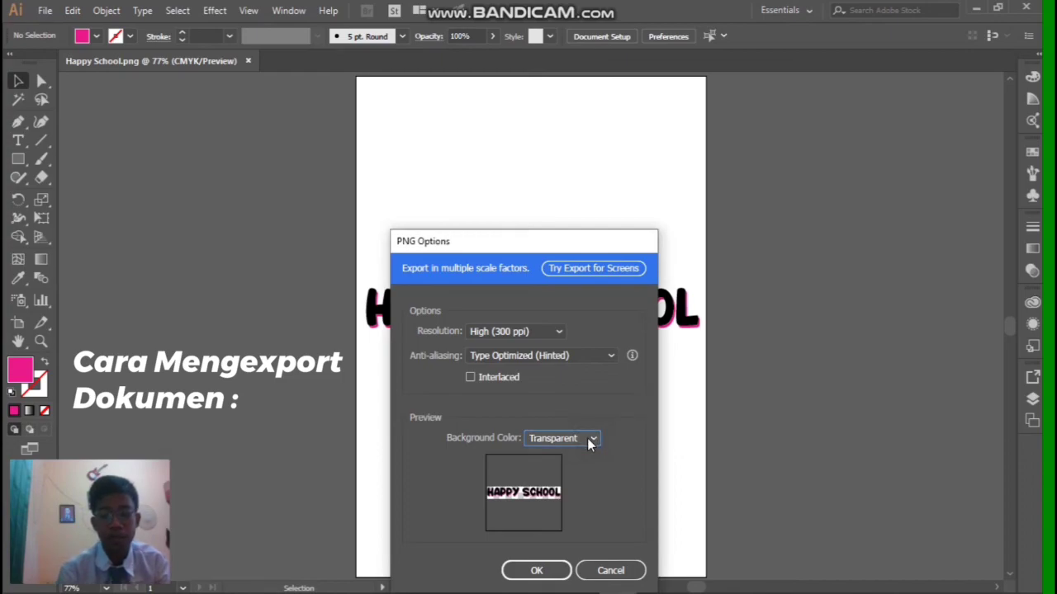
click(521, 568)
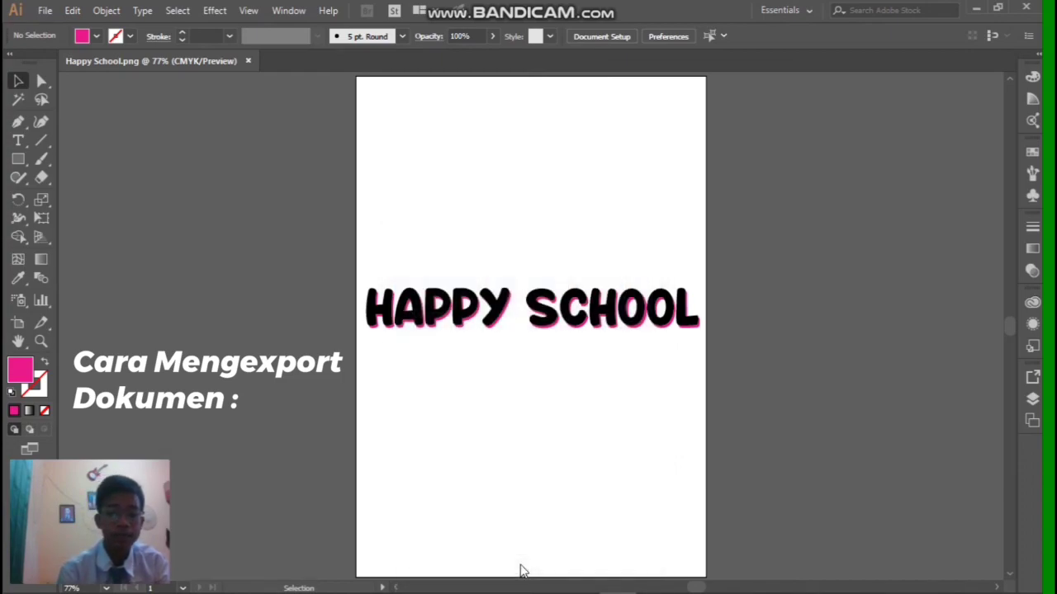